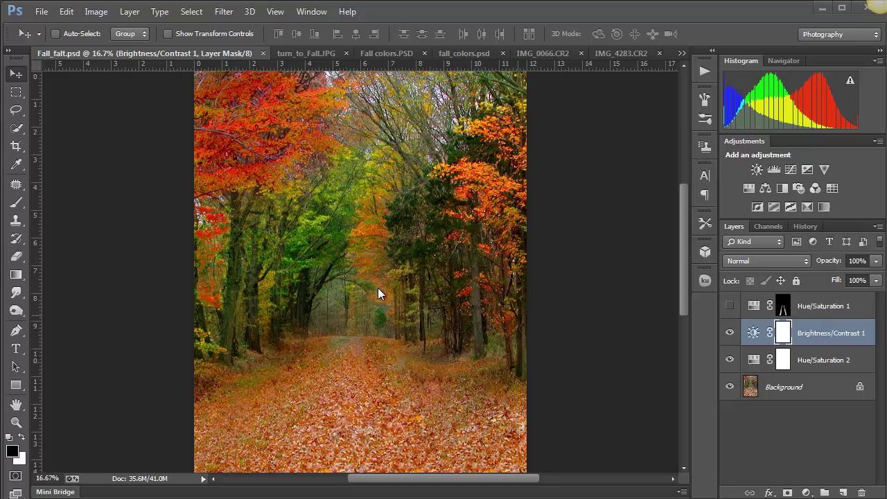
- Browse the IMG_4283.CR2, IMG_0066.CR2 and Fall_falt.psd photos, ending on the turn_to_Fall.JPG mill
{"action": "left_click", "coordinate": [625, 54]}
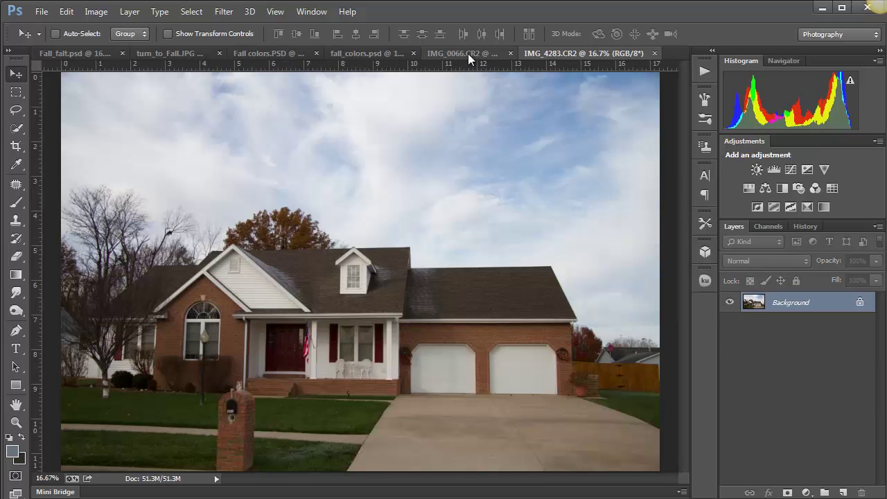
{"action": "left_click", "coordinate": [465, 54]}
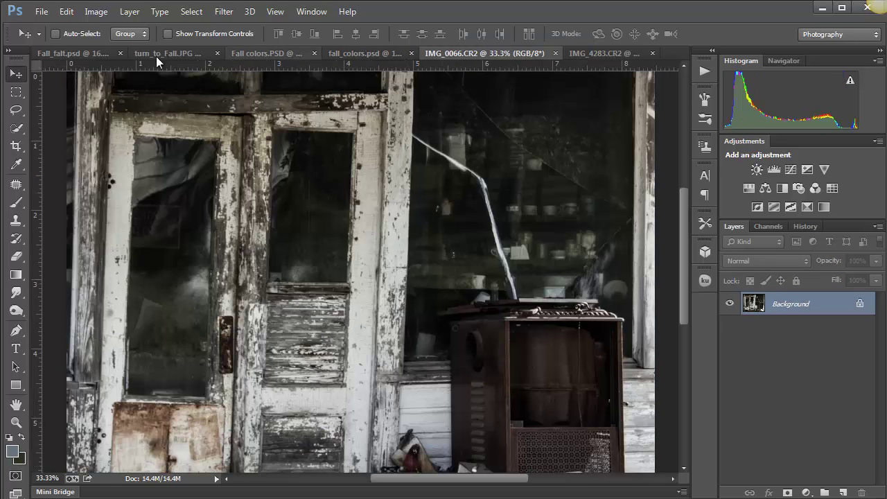
{"action": "left_click", "coordinate": [70, 53]}
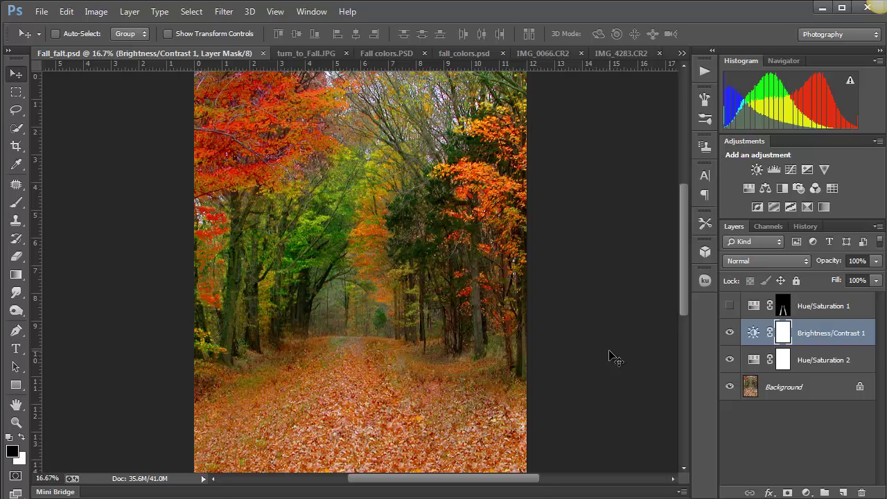
{"action": "left_click", "coordinate": [288, 52]}
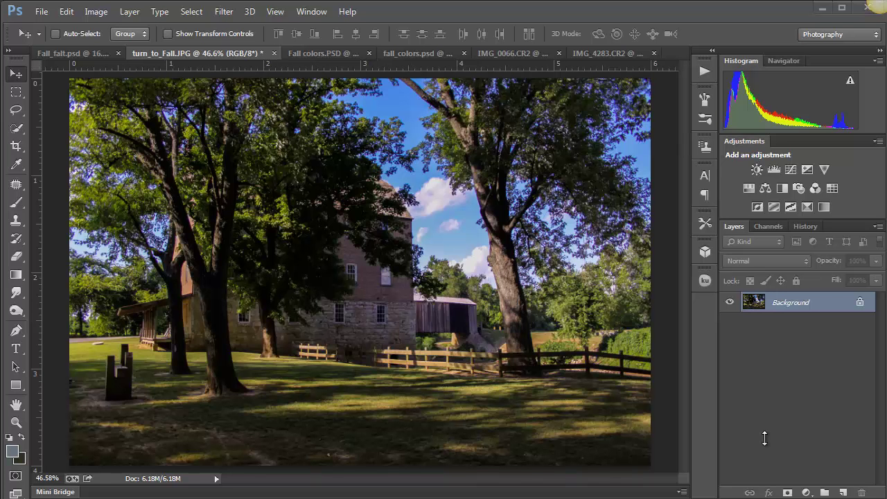
- Open Match Color for turn_to_Fall.JPG, move the dialog aside and expand its Source list
{"action": "left_click", "coordinate": [92, 10]}
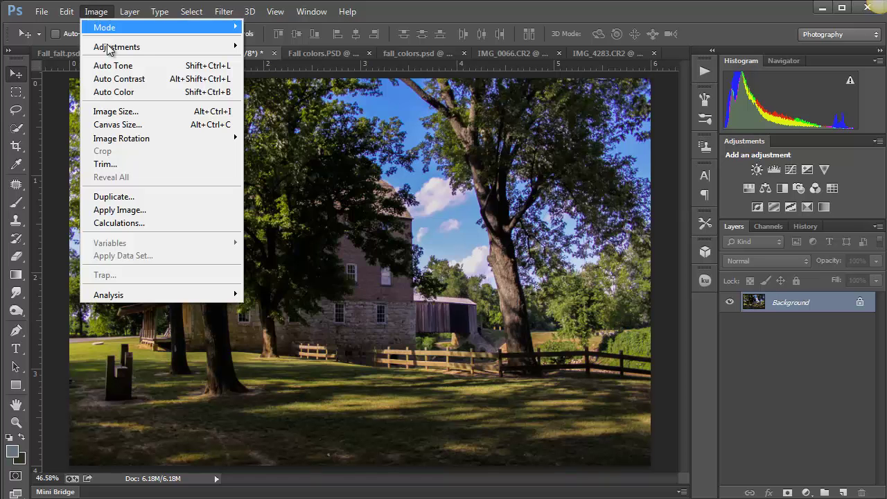
{"action": "mouse_move", "coordinate": [115, 48]}
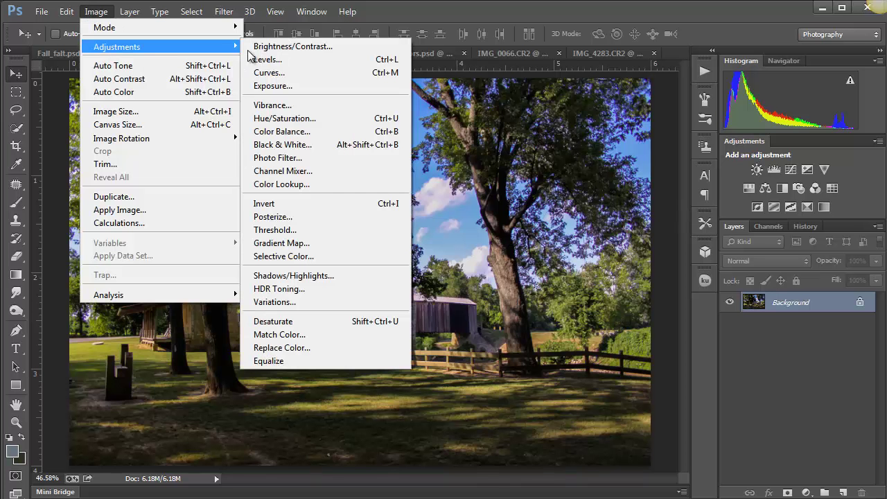
{"action": "left_click", "coordinate": [319, 343]}
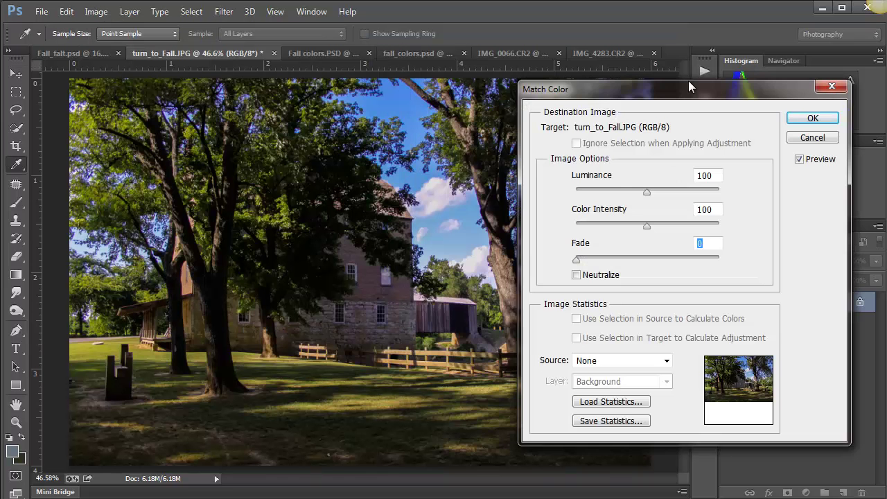
{"action": "mouse_move", "coordinate": [643, 91]}
{"action": "left_mouse_down"}
{"action": "mouse_move", "coordinate": [620, 87]}
{"action": "mouse_move", "coordinate": [654, 79]}
{"action": "mouse_move", "coordinate": [634, 86]}
{"action": "left_mouse_up"}
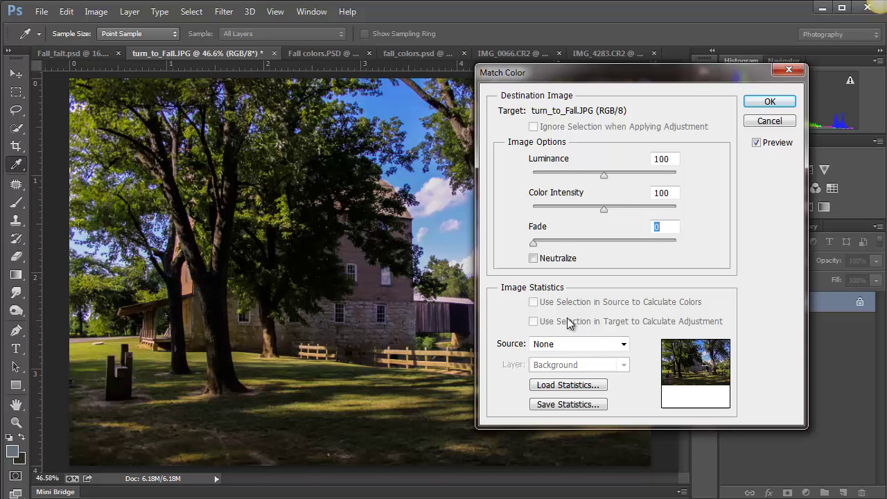
{"action": "left_click", "coordinate": [624, 345]}
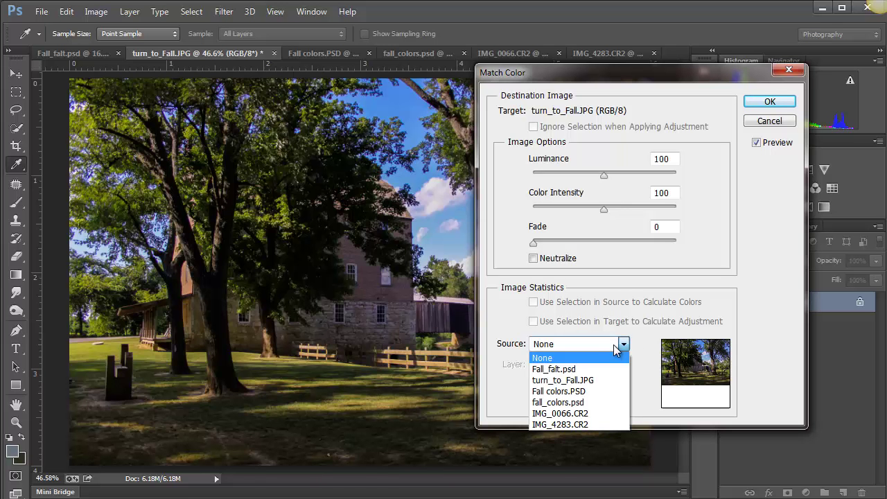
- Use Fall_falt.psd as source with Luminance 130, Color Intensity 147 and Fade 94
{"action": "left_click", "coordinate": [573, 370]}
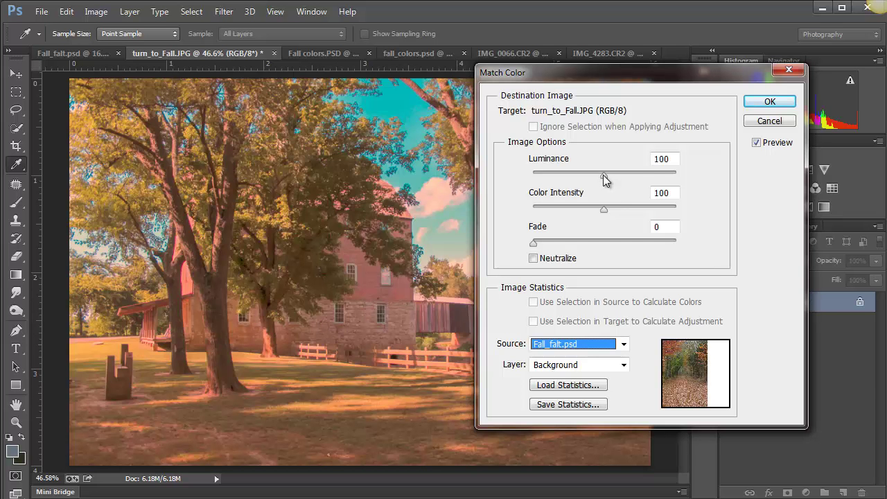
{"action": "mouse_move", "coordinate": [605, 177]}
{"action": "left_mouse_down"}
{"action": "mouse_move", "coordinate": [637, 177]}
{"action": "mouse_move", "coordinate": [622, 182]}
{"action": "left_mouse_up"}
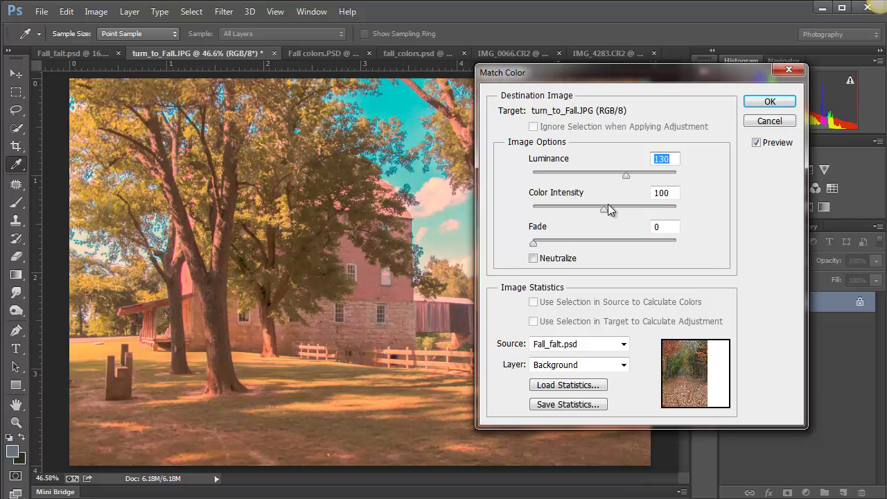
{"action": "left_click_drag", "start_coordinate": [602, 212], "coordinate": [638, 212]}
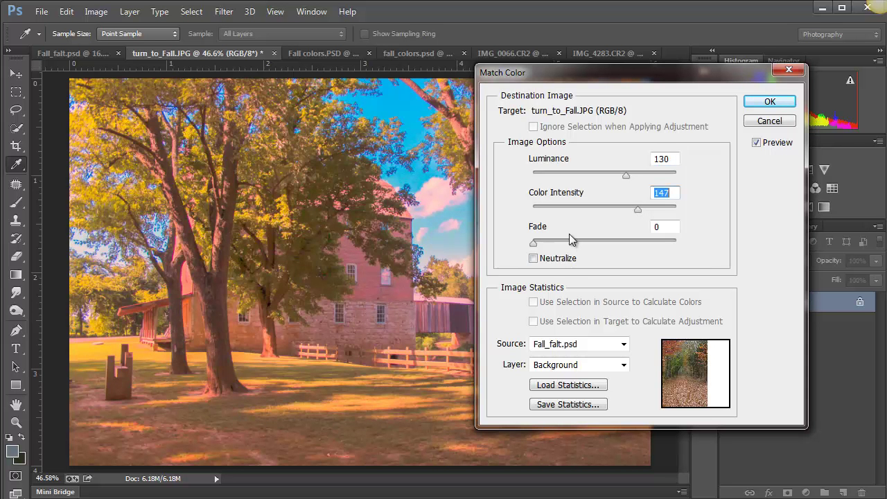
{"action": "left_click_drag", "start_coordinate": [533, 243], "coordinate": [694, 244]}
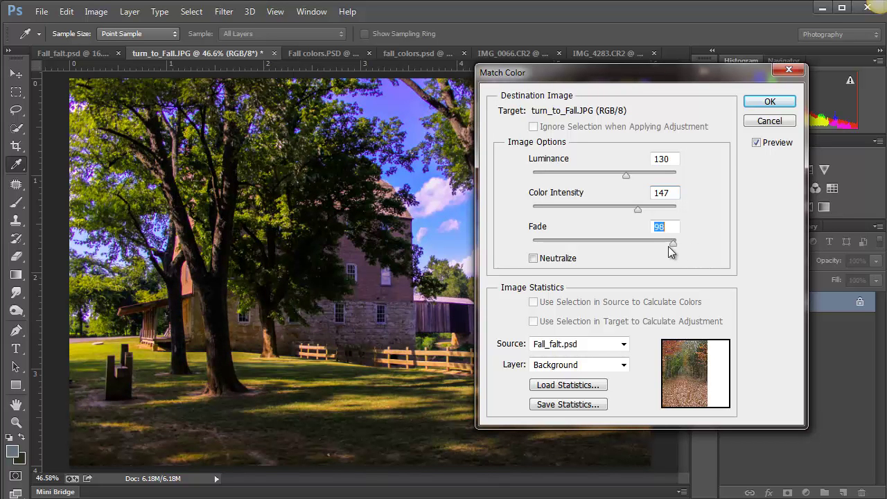
{"action": "type", "text": "89"}
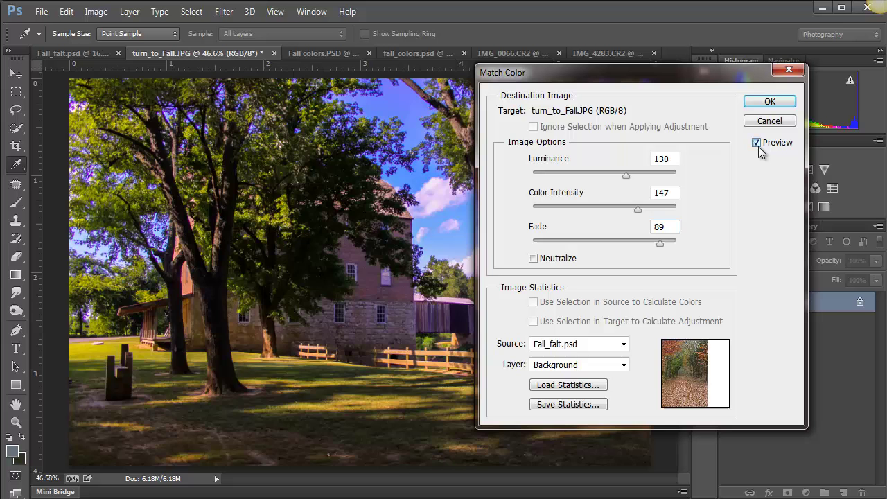
- Compare Preview and Neutralize on and off, leave Neutralize unchecked, and apply the match
{"action": "left_click", "coordinate": [756, 143]}
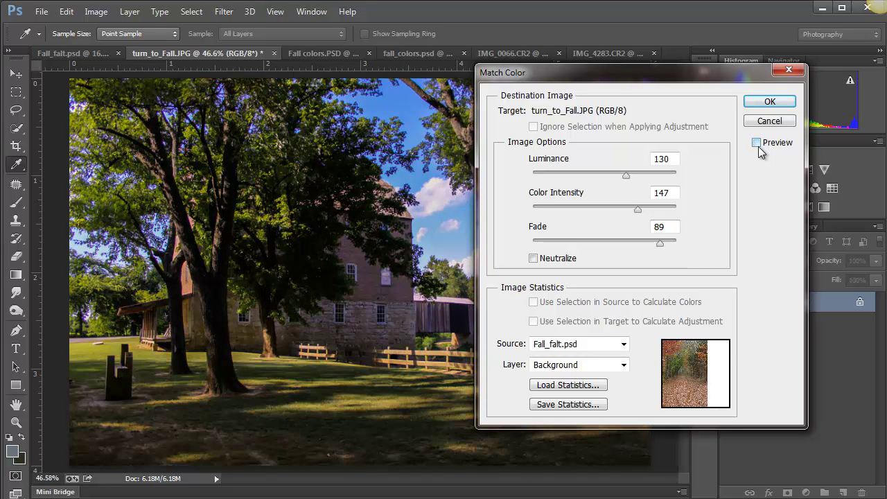
{"action": "left_click", "coordinate": [758, 147]}
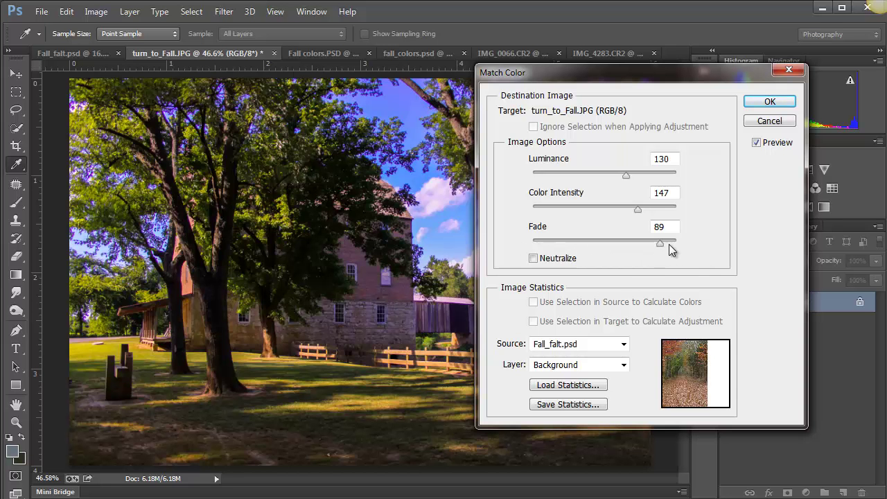
{"action": "left_click", "coordinate": [533, 259]}
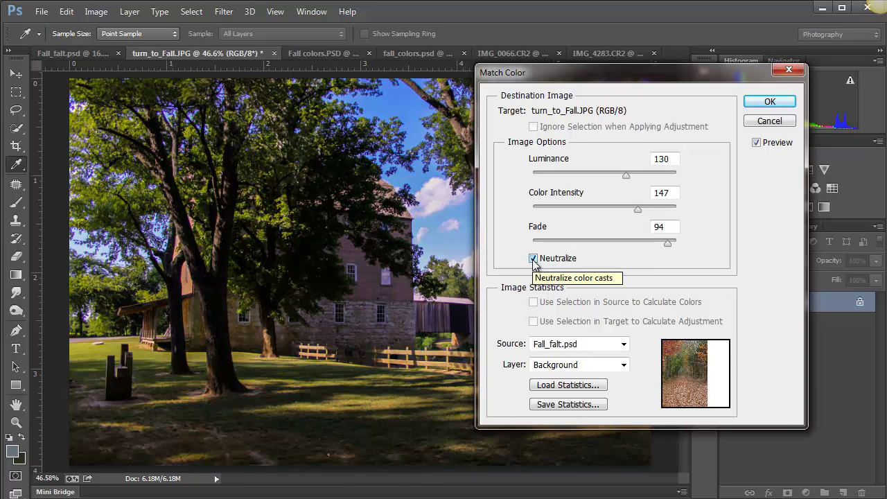
{"action": "left_click", "coordinate": [533, 259]}
{"action": "left_click", "coordinate": [533, 259]}
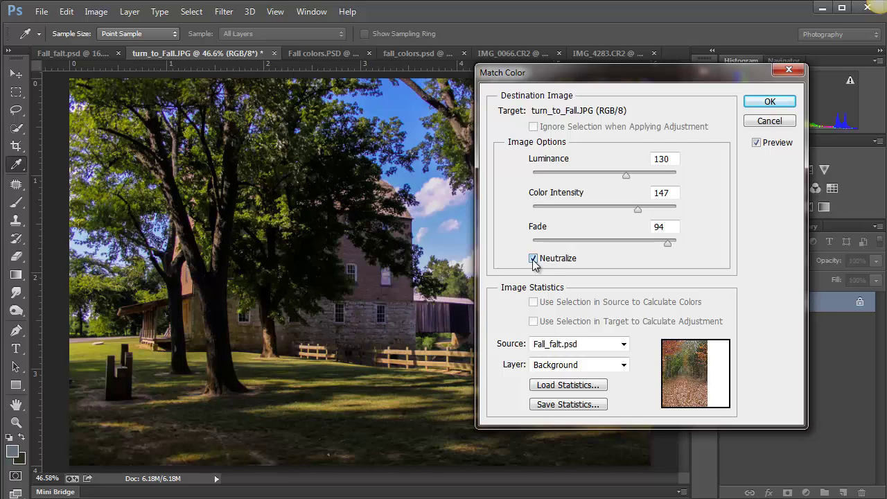
{"action": "left_click", "coordinate": [575, 266]}
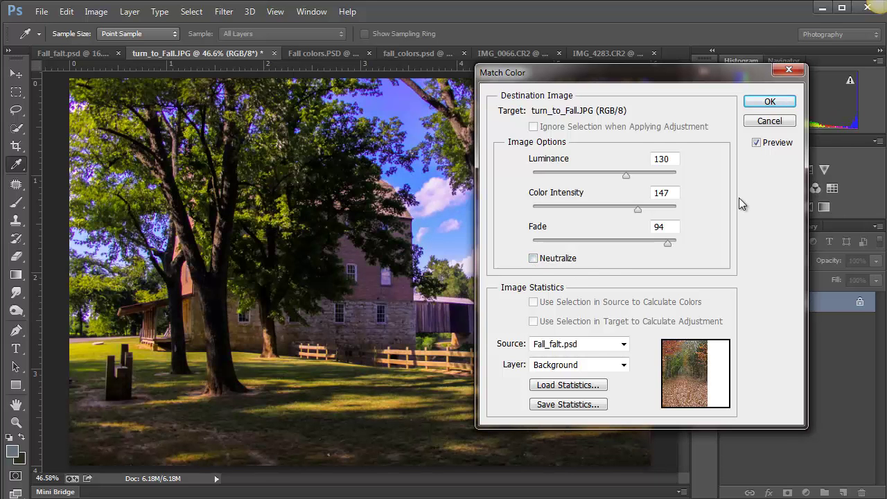
{"action": "left_click", "coordinate": [769, 104]}
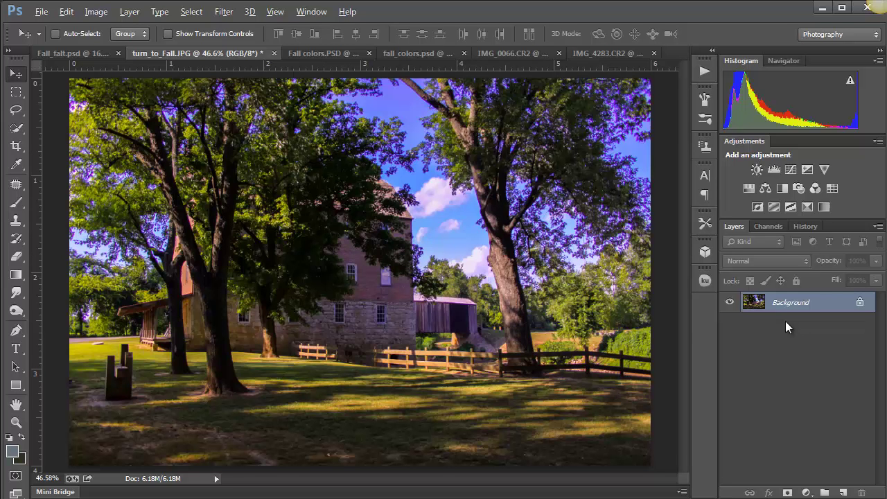
- Revert the mill photo to its original History snapshot and duplicate Background as Layer 1
{"action": "left_click", "coordinate": [806, 226]}
{"action": "left_click", "coordinate": [806, 243]}
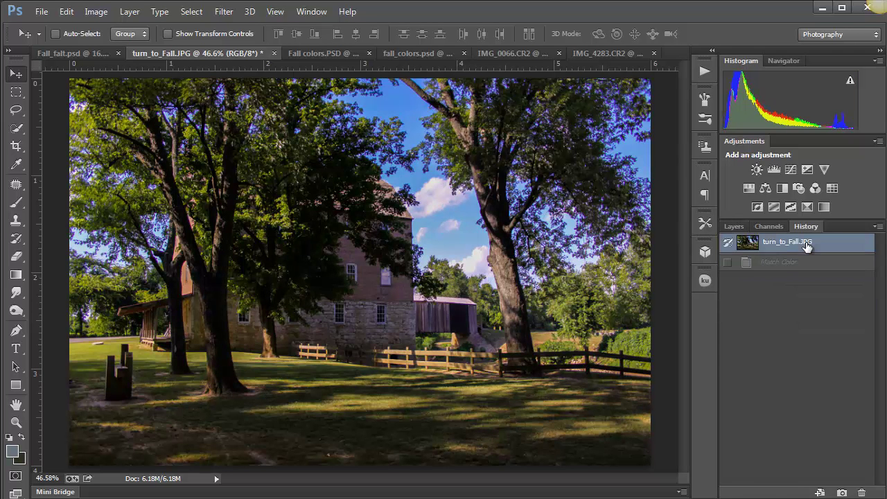
{"action": "left_click", "coordinate": [735, 227]}
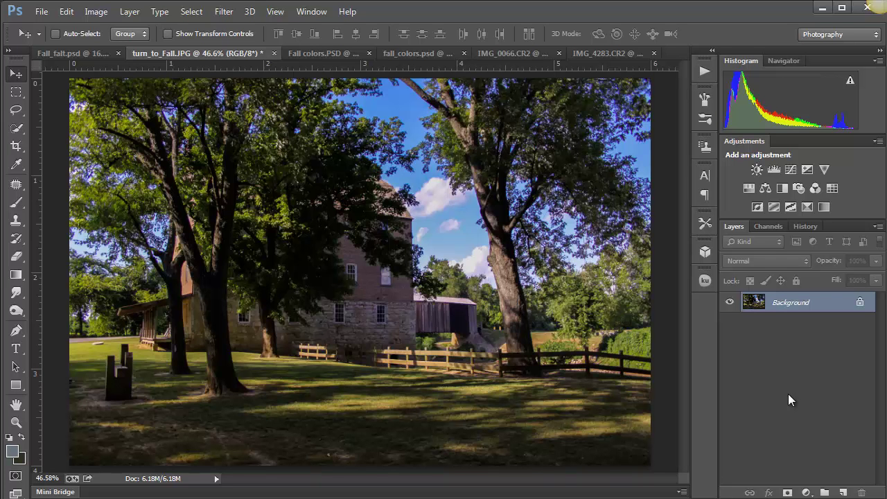
{"action": "key", "text": "ctrl+j"}
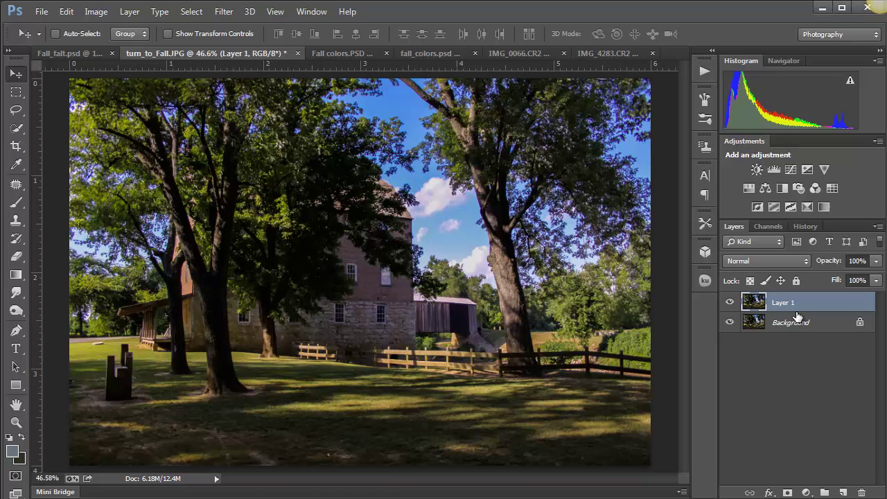
- Set Match Color on Layer 1 from Fall_falt.psd: Luminance 200, Color Intensity 127, Fade 92
{"action": "left_click", "coordinate": [95, 11]}
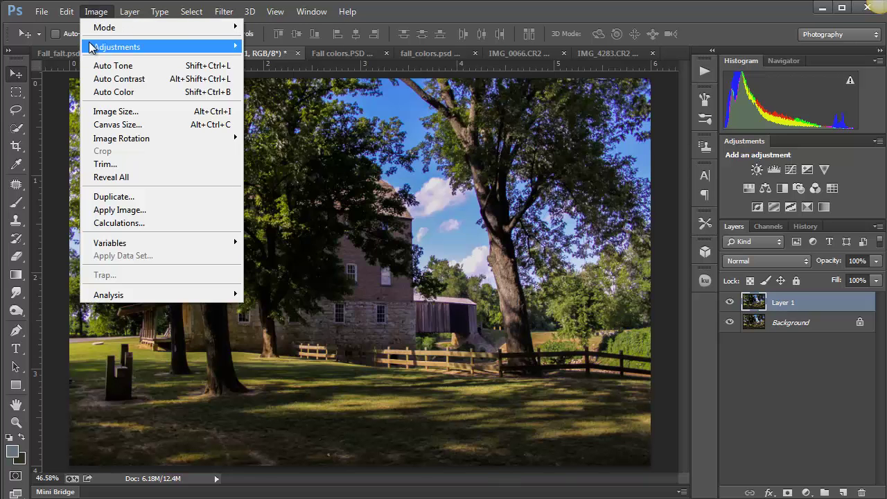
{"action": "mouse_move", "coordinate": [97, 46]}
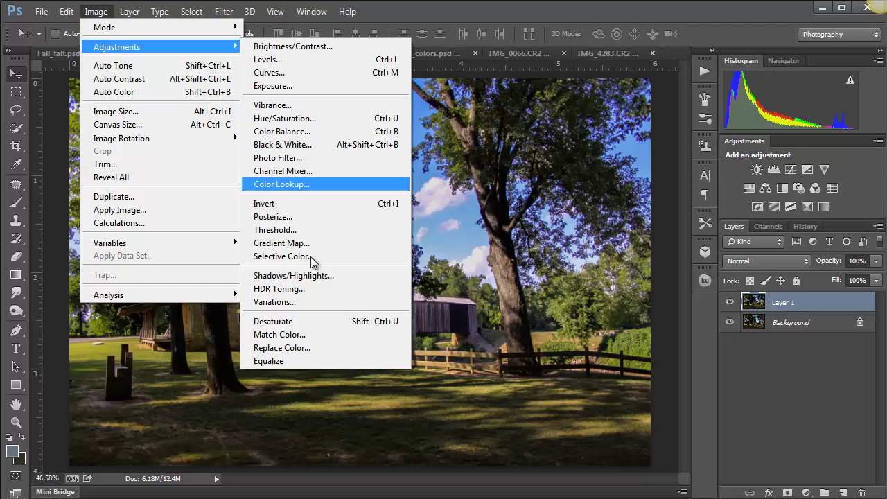
{"action": "left_click", "coordinate": [305, 335]}
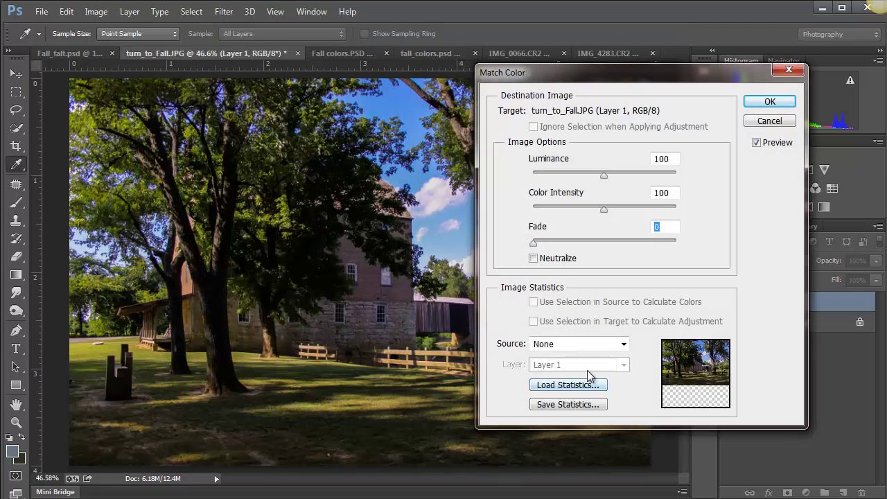
{"action": "left_click", "coordinate": [610, 350]}
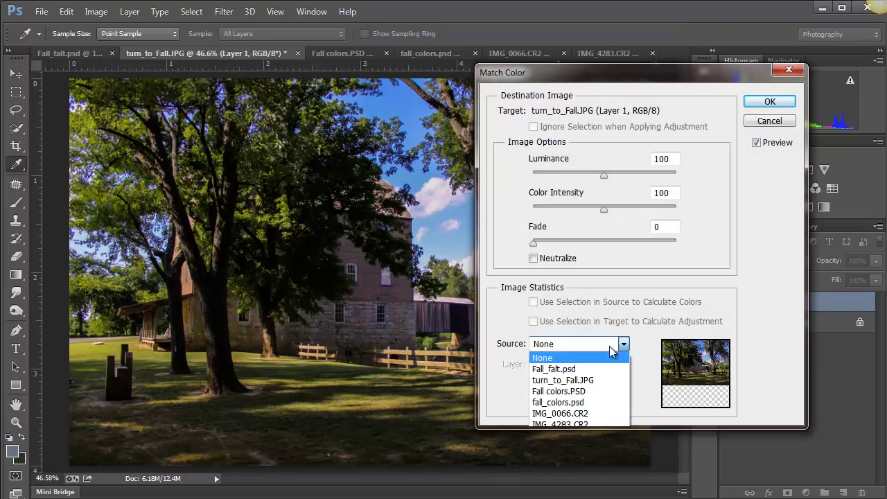
{"action": "left_click", "coordinate": [571, 374]}
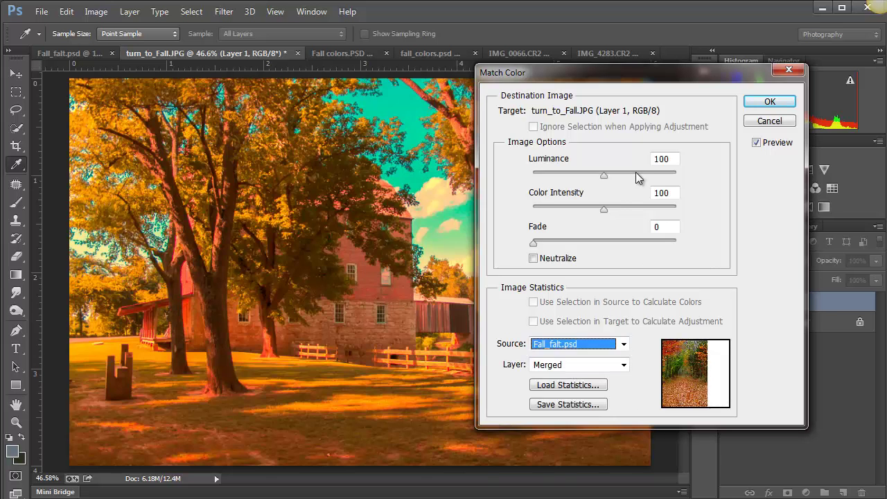
{"action": "left_click_drag", "start_coordinate": [637, 177], "coordinate": [693, 188]}
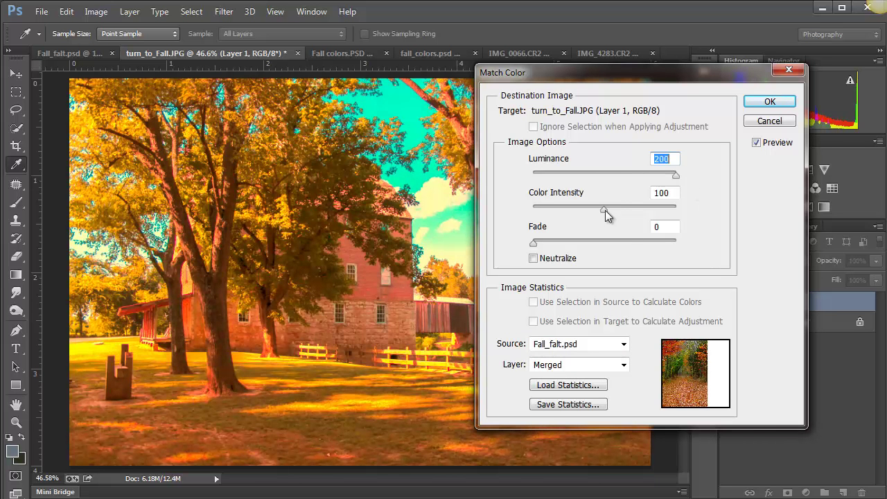
{"action": "left_click_drag", "start_coordinate": [630, 218], "coordinate": [672, 228]}
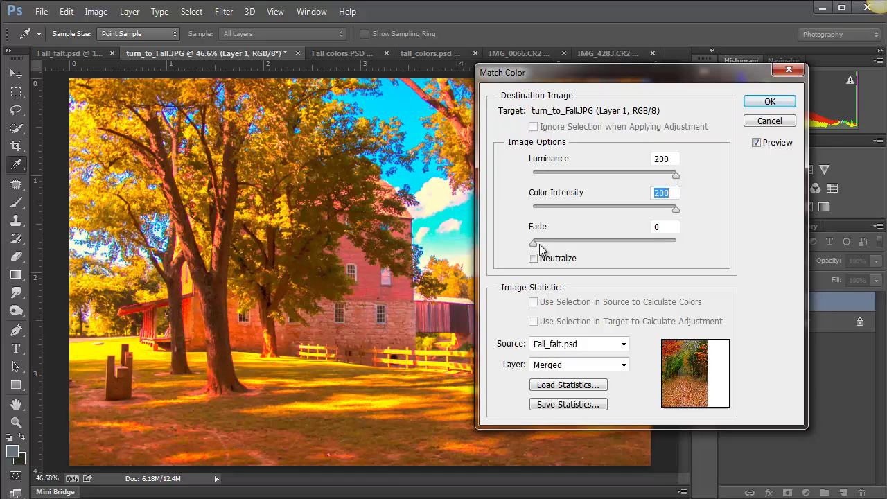
{"action": "left_click_drag", "start_coordinate": [536, 242], "coordinate": [665, 243]}
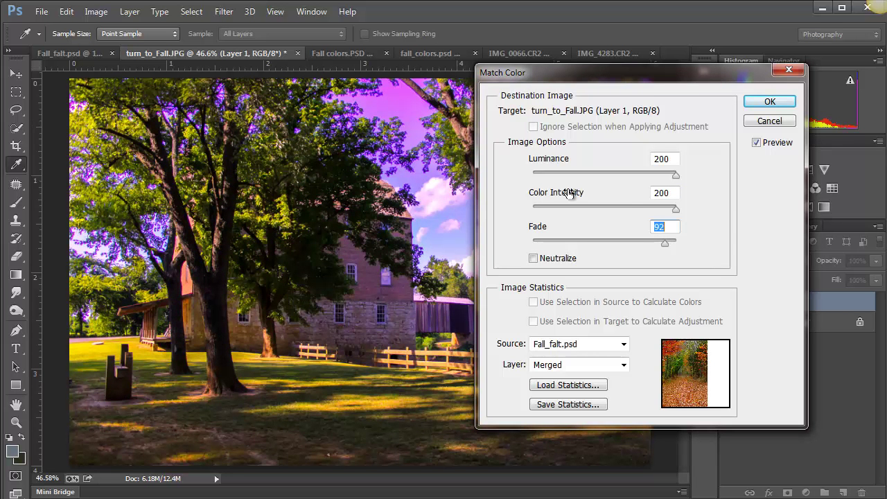
{"action": "left_click_drag", "start_coordinate": [676, 213], "coordinate": [623, 214]}
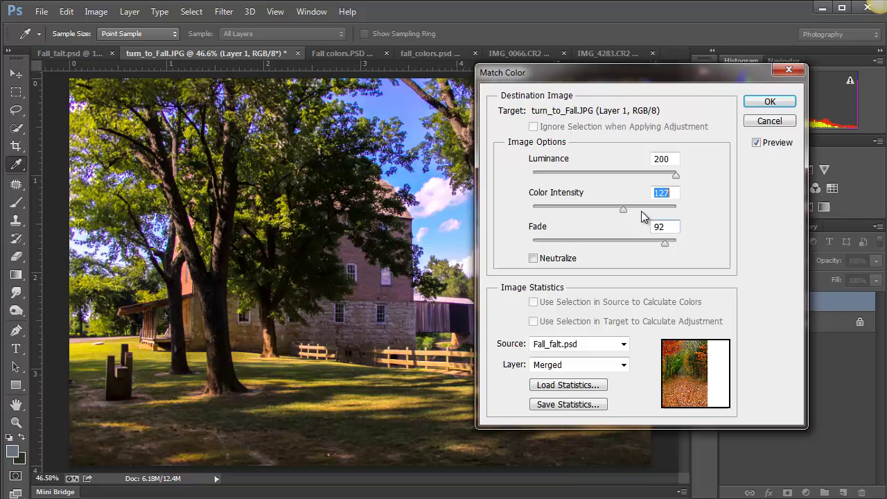
- Toggle Preview to compare the mill before and after, then apply the match
{"action": "left_click", "coordinate": [756, 143]}
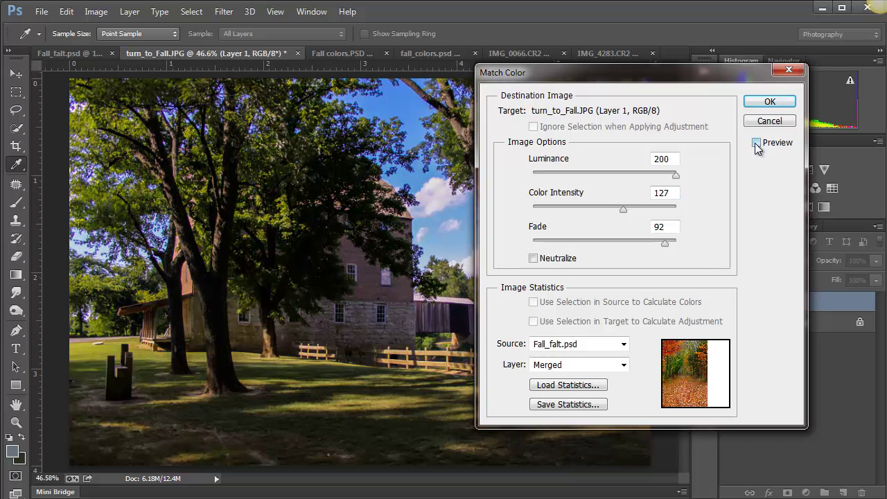
{"action": "left_click", "coordinate": [756, 143]}
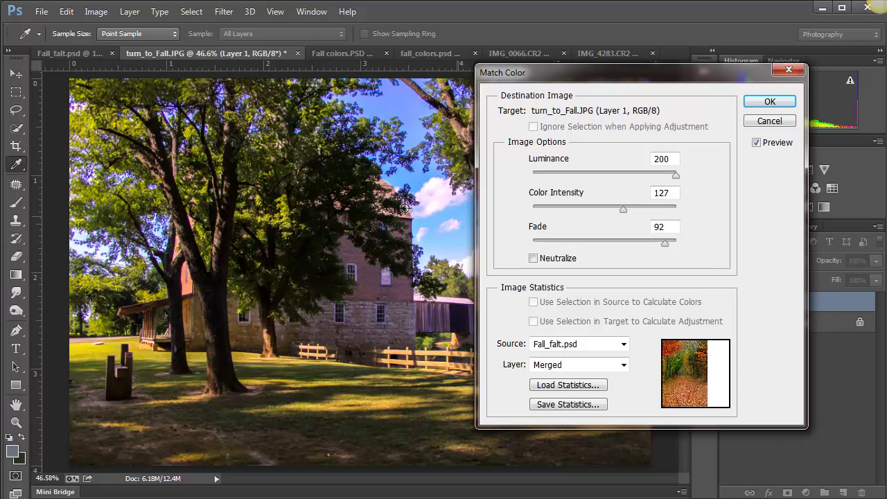
{"action": "left_click", "coordinate": [757, 142]}
{"action": "left_click", "coordinate": [760, 147]}
{"action": "left_click", "coordinate": [760, 146]}
{"action": "left_click", "coordinate": [760, 146]}
{"action": "left_click", "coordinate": [761, 105]}
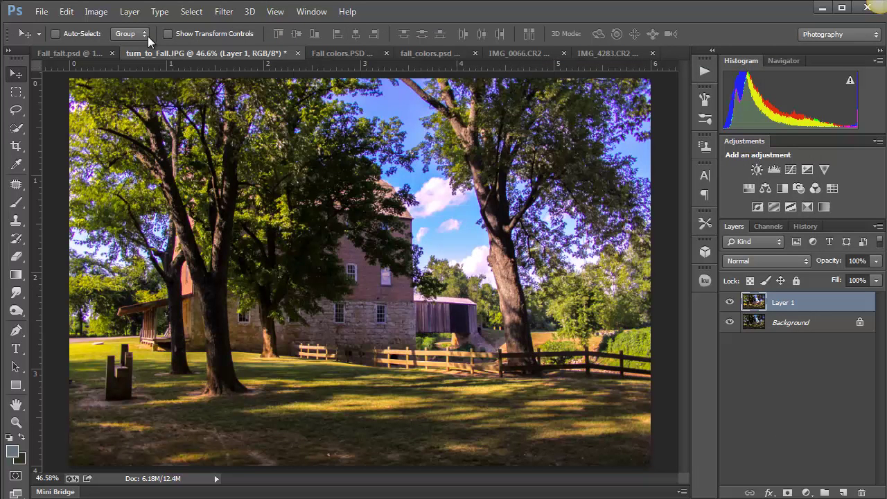
- Switch to the Fall colors.PSD autumn trees document
{"action": "left_click", "coordinate": [343, 53]}
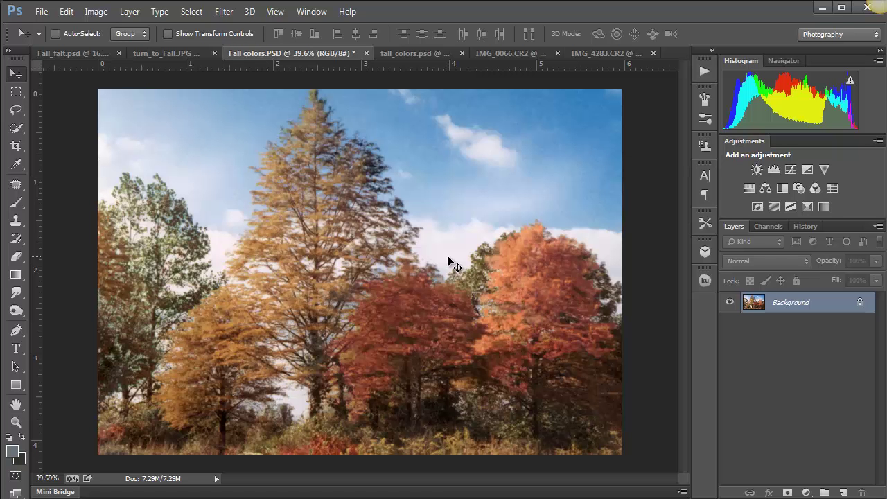
- Match the trees to Fall_falt.psd at Luminance 171, Color Intensity 178 and Fade 69
{"action": "left_click", "coordinate": [97, 12]}
{"action": "mouse_move", "coordinate": [115, 46]}
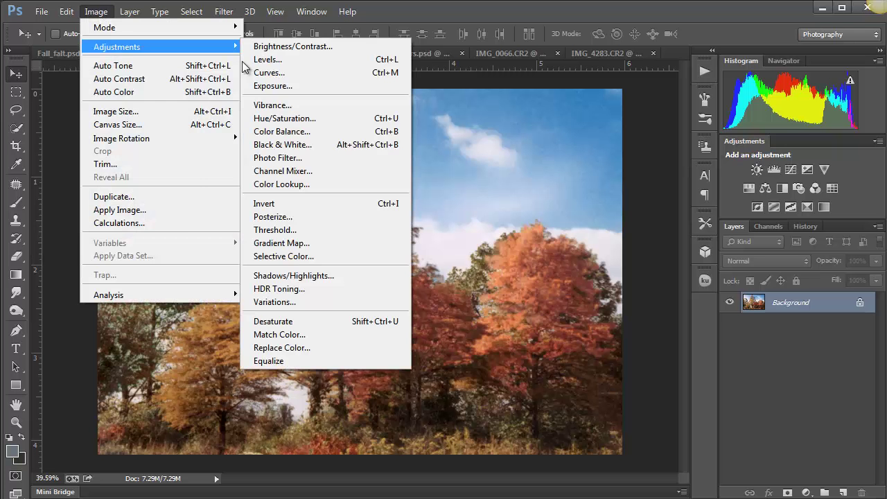
{"action": "left_click", "coordinate": [333, 335]}
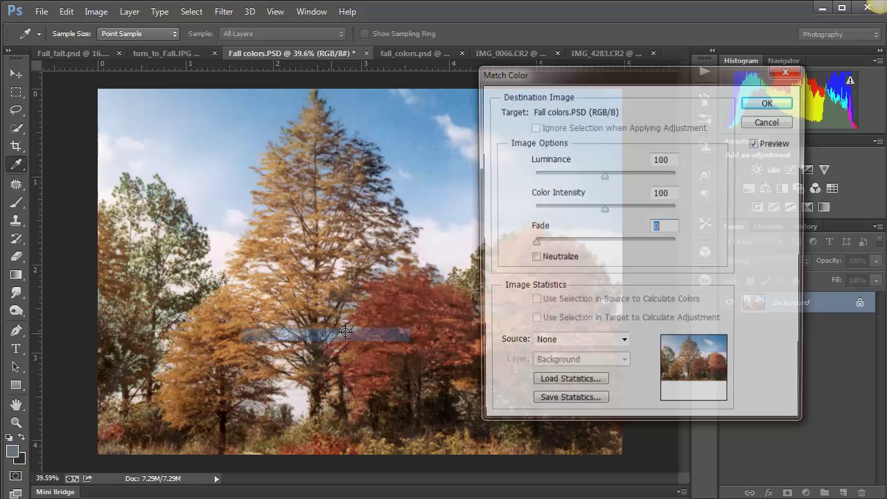
{"action": "left_click", "coordinate": [547, 346]}
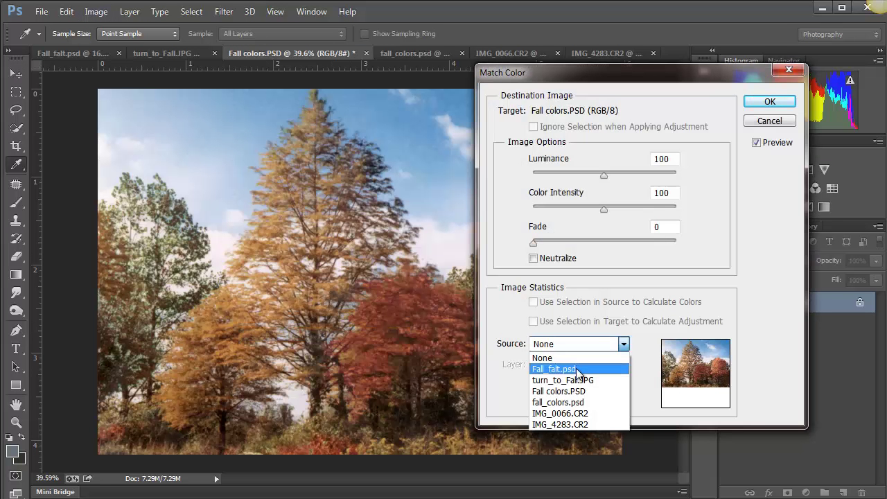
{"action": "left_click", "coordinate": [577, 369]}
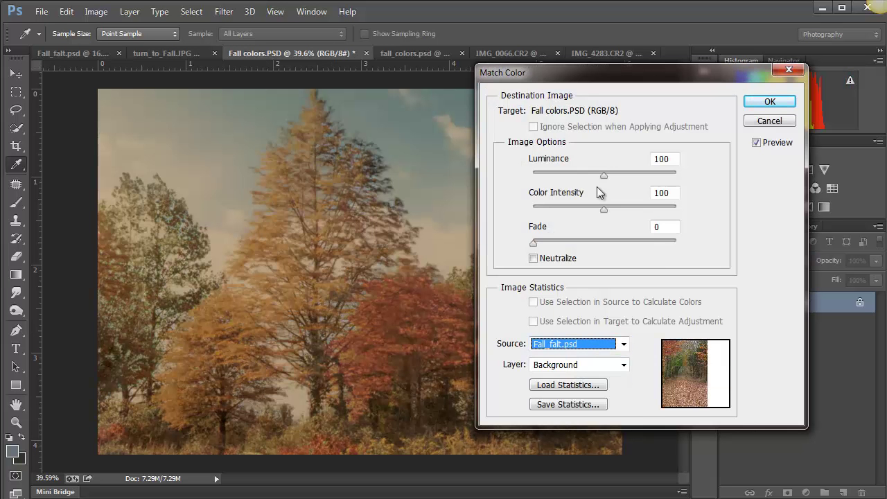
{"action": "left_click_drag", "start_coordinate": [604, 178], "coordinate": [660, 181]}
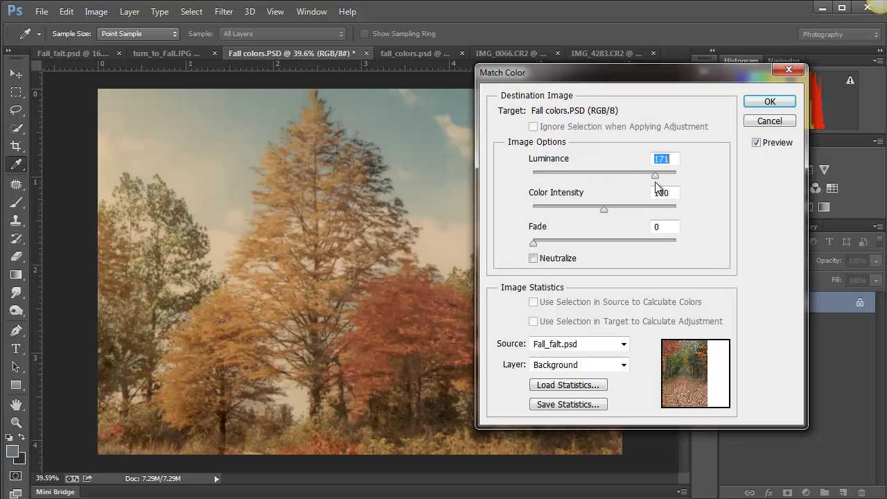
{"action": "left_click_drag", "start_coordinate": [605, 210], "coordinate": [661, 212]}
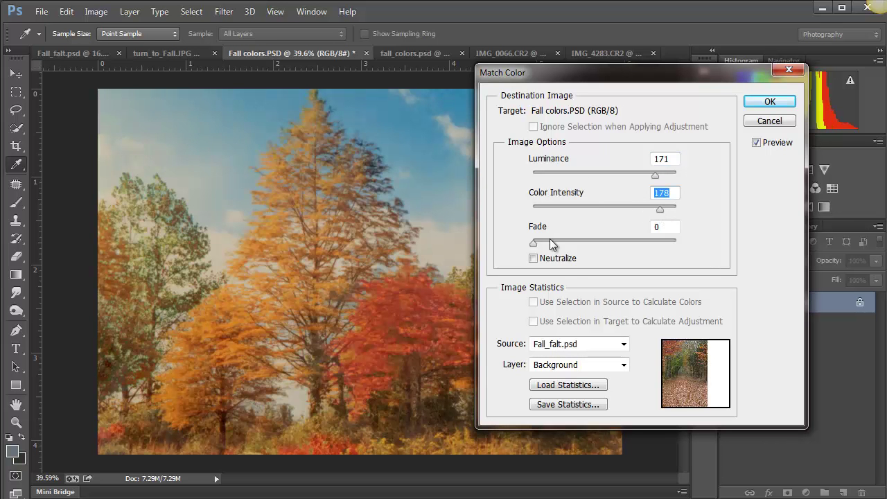
{"action": "left_click_drag", "start_coordinate": [539, 243], "coordinate": [632, 248]}
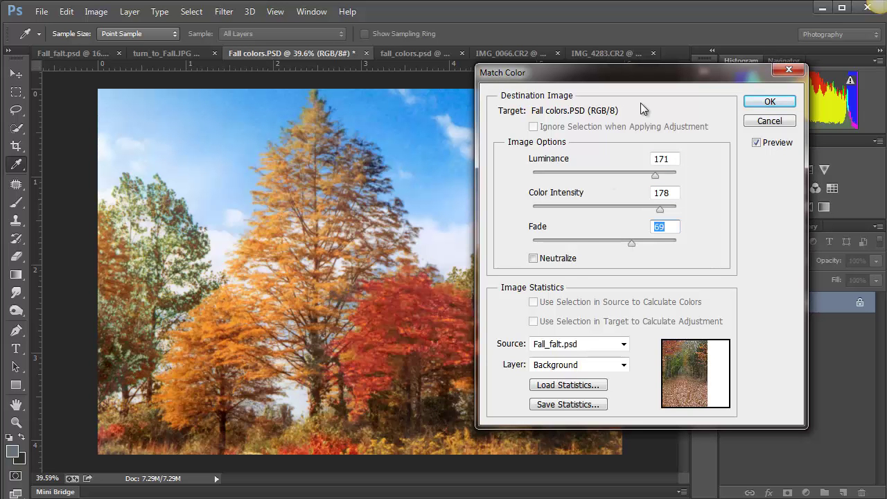
- Toggle Preview to compare before and after, then move the Match Color dialog aside
{"action": "left_click", "coordinate": [757, 143]}
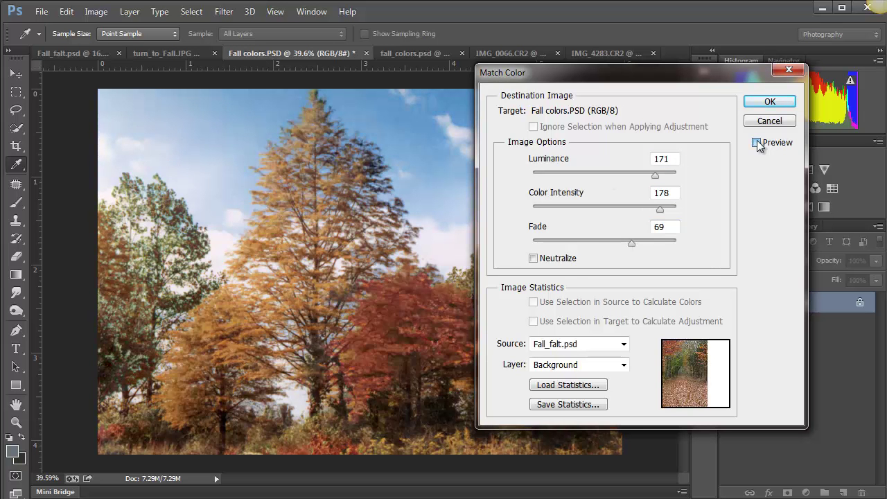
{"action": "left_click", "coordinate": [757, 143]}
{"action": "left_click", "coordinate": [757, 143]}
{"action": "left_click", "coordinate": [757, 142]}
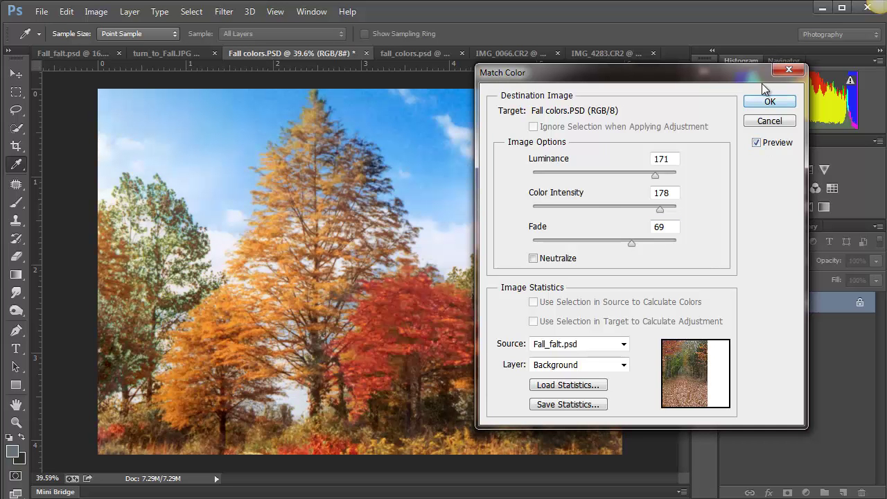
{"action": "left_click_drag", "start_coordinate": [762, 78], "coordinate": [871, 96]}
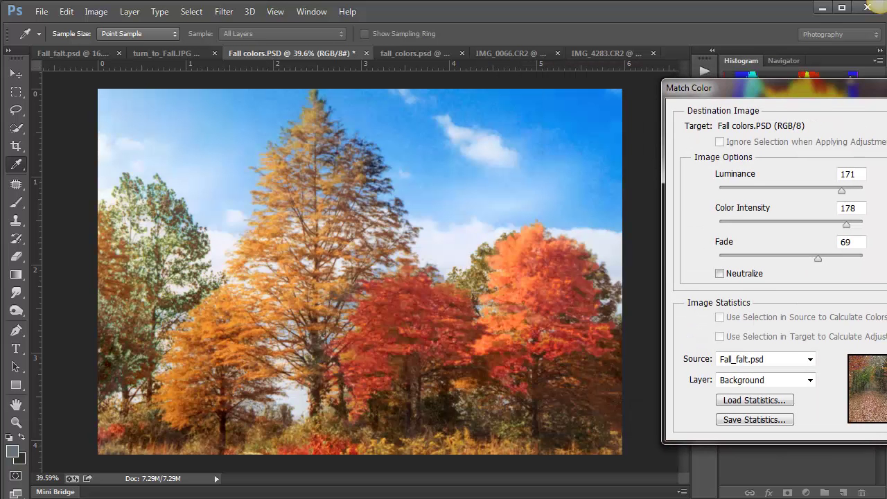
- Compare original and matched trees with the P shortcut, then confirm the Match Color adjustment
{"action": "key", "text": "p"}
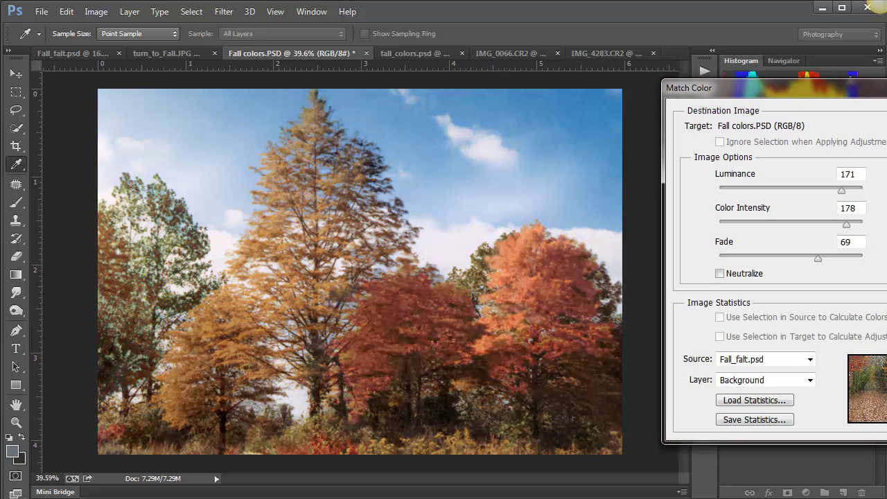
{"action": "key", "text": "p"}
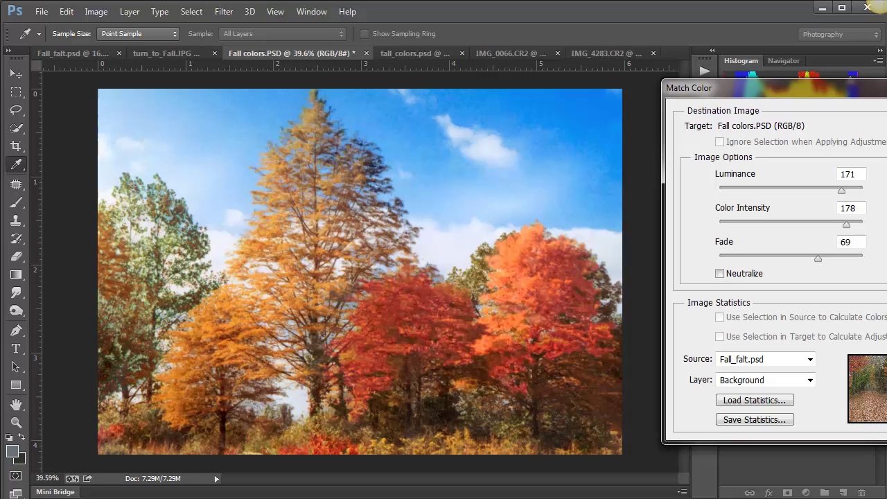
{"action": "key", "text": "p"}
{"action": "key", "text": "p"}
{"action": "key", "text": "p"}
{"action": "key", "text": "p"}
{"action": "left_click_drag", "start_coordinate": [872, 104], "coordinate": [629, 122]}
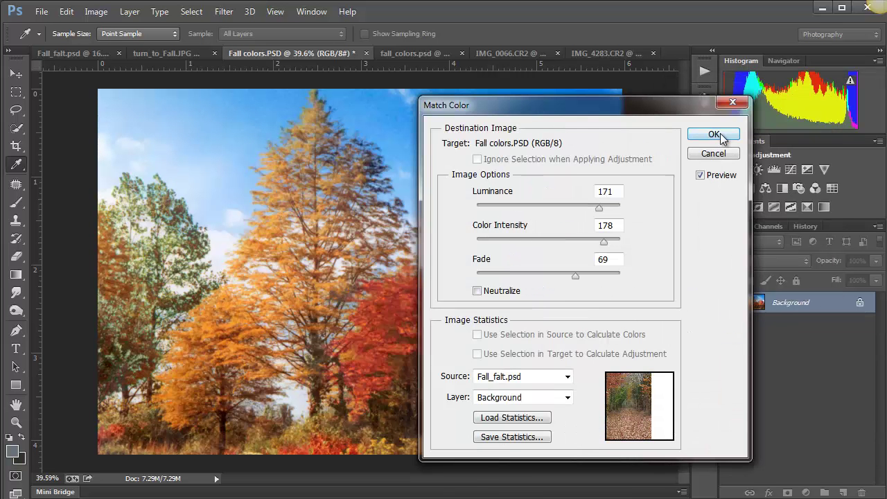
{"action": "left_click", "coordinate": [721, 134]}
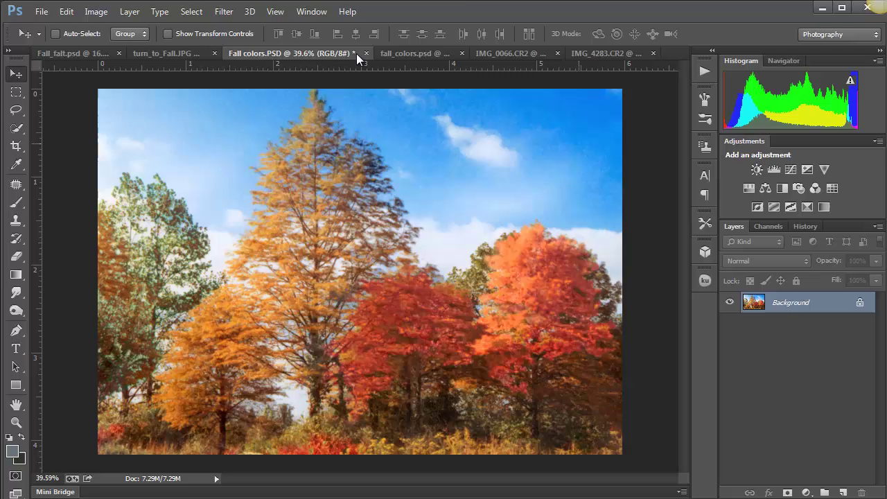
- Switch to fall_colors.psd and open the Image > Adjustments menu
{"action": "left_click", "coordinate": [397, 54]}
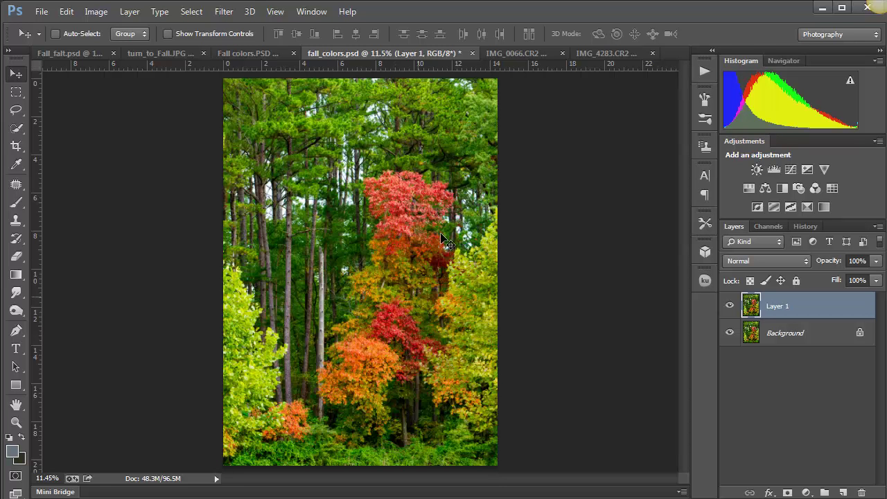
{"action": "left_click", "coordinate": [90, 11]}
{"action": "mouse_move", "coordinate": [100, 47]}
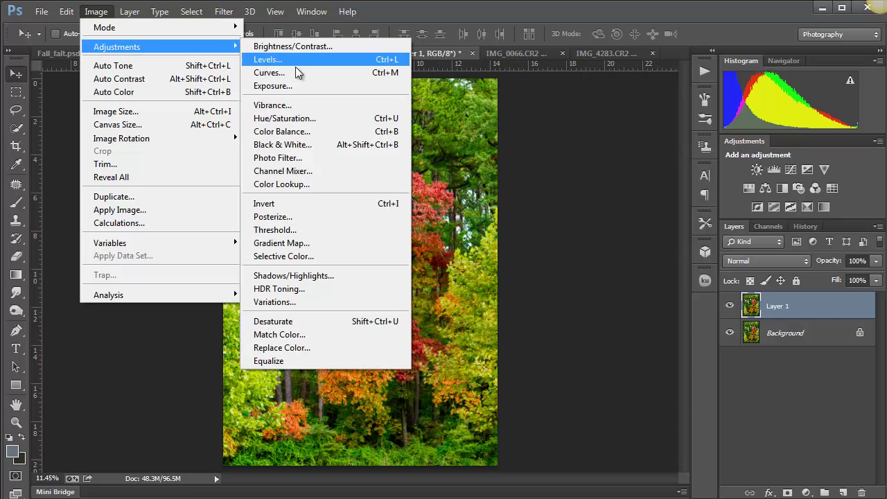
- Open Match Color on Layer 1 from Fall_falt.psd: Luminance 161, Intensity 139, Fade 68
{"action": "left_click", "coordinate": [316, 335]}
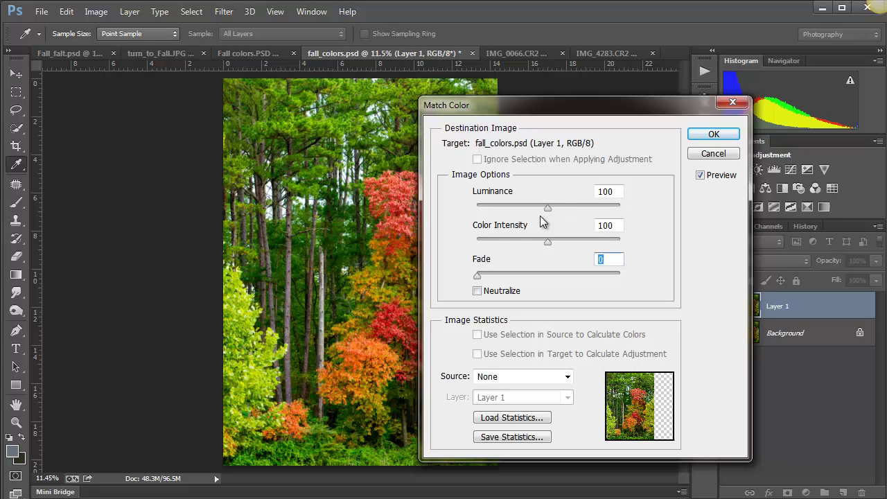
{"action": "left_click", "coordinate": [567, 377]}
{"action": "left_click", "coordinate": [542, 400]}
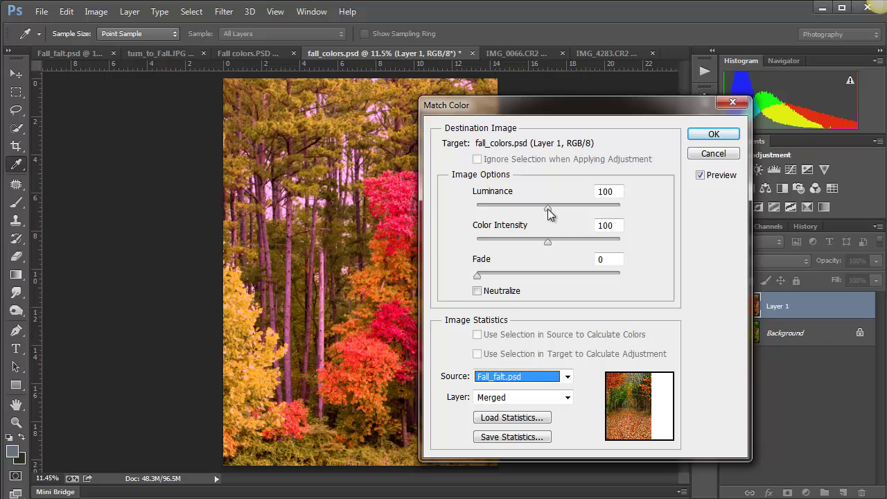
{"action": "left_click_drag", "start_coordinate": [548, 209], "coordinate": [585, 210]}
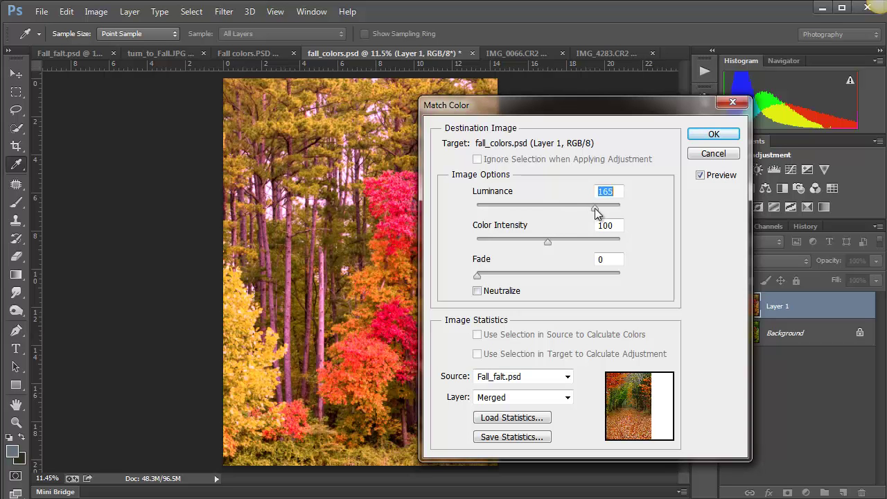
{"action": "left_click", "coordinate": [592, 209]}
{"action": "left_click_drag", "start_coordinate": [549, 244], "coordinate": [576, 244]}
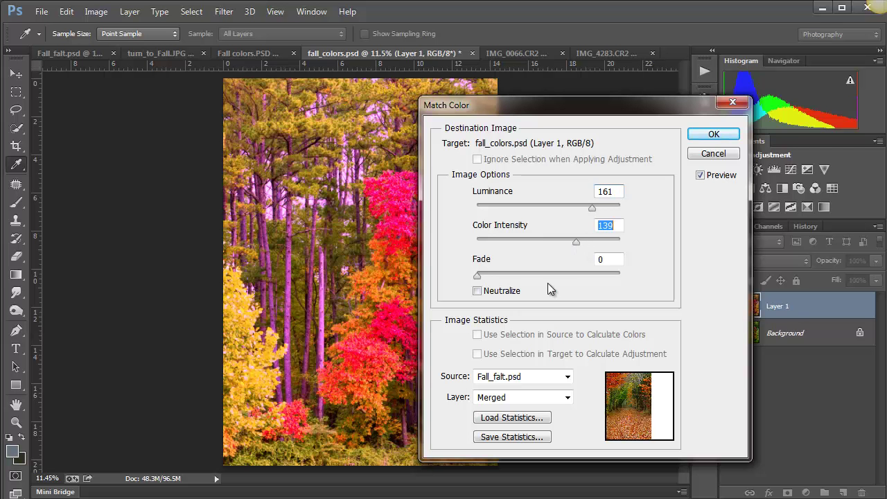
{"action": "left_click_drag", "start_coordinate": [487, 281], "coordinate": [574, 280]}
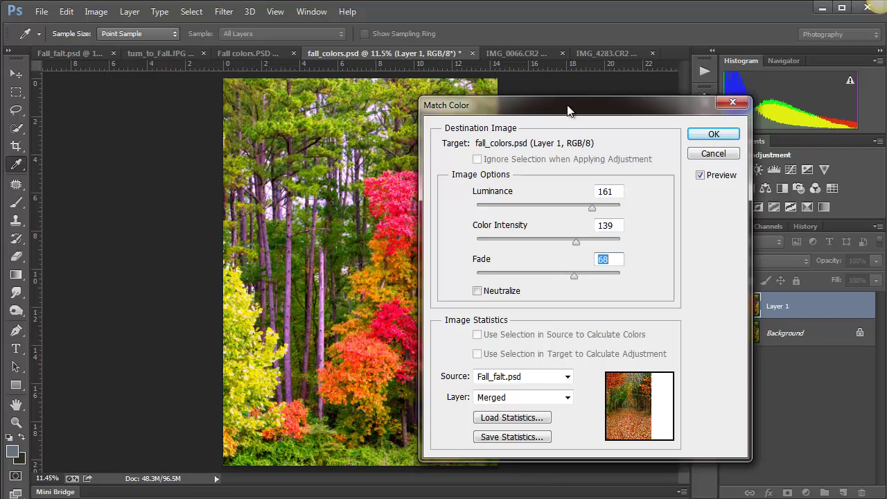
- Compare the matched forest photo against its original colours and fine-tune Fade to 81
{"action": "left_click_drag", "start_coordinate": [568, 108], "coordinate": [656, 82]}
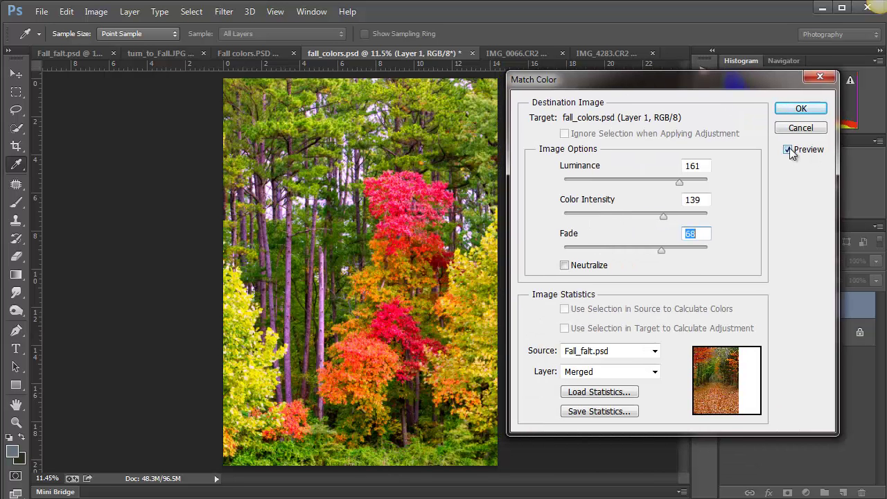
{"action": "left_click", "coordinate": [789, 149]}
{"action": "left_click", "coordinate": [790, 149]}
{"action": "left_click", "coordinate": [790, 149]}
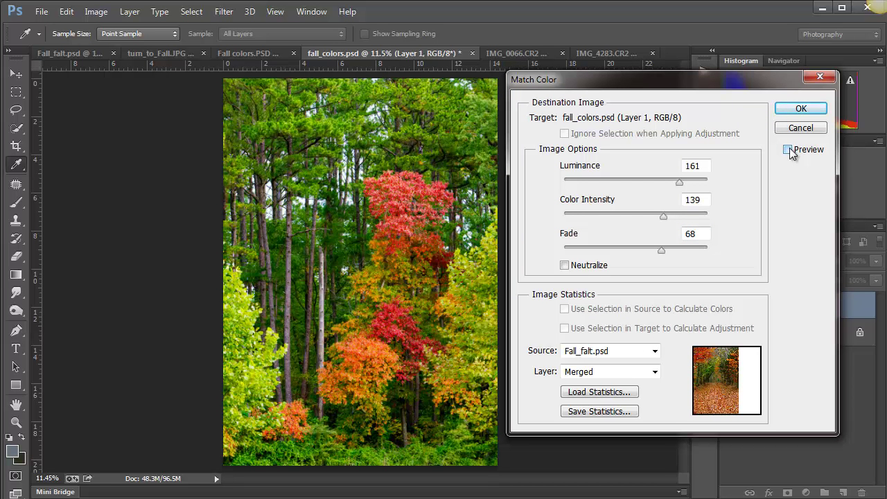
{"action": "left_click", "coordinate": [790, 149]}
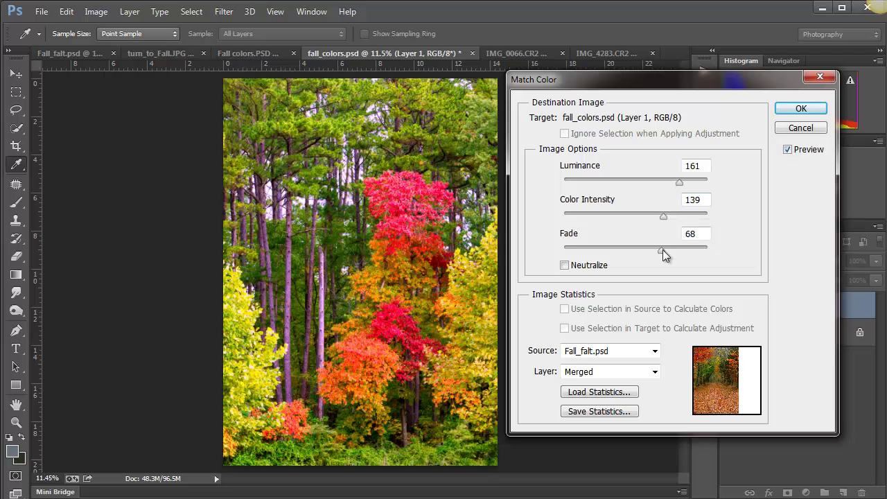
{"action": "left_click_drag", "start_coordinate": [682, 252], "coordinate": [680, 253]}
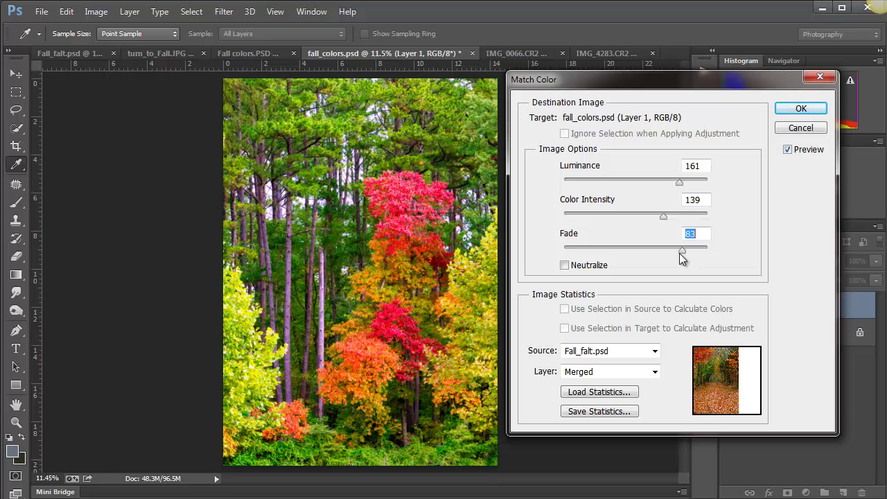
{"action": "left_click", "coordinate": [788, 150]}
{"action": "left_click", "coordinate": [790, 155]}
- Settle Color Intensity at 124, apply the match, and switch to the IMG_0066.CR2 store photo
{"action": "left_click", "coordinate": [652, 216]}
{"action": "left_click", "coordinate": [635, 220]}
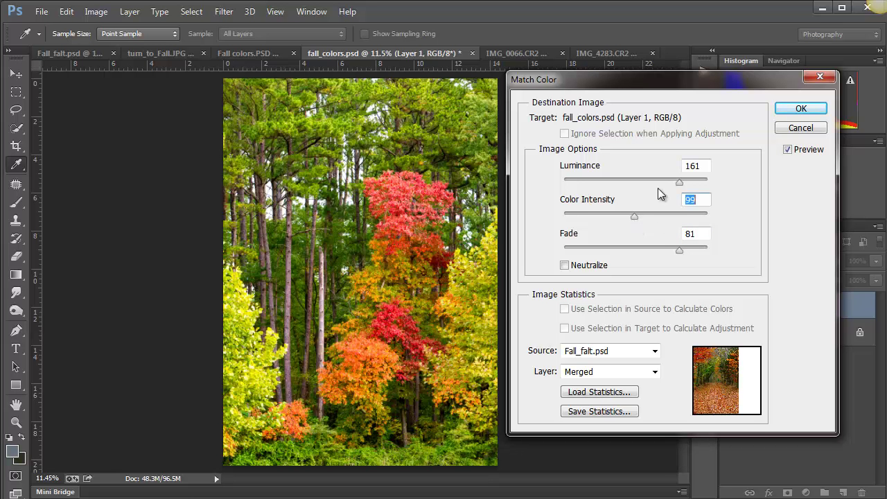
{"action": "left_click", "coordinate": [789, 152]}
{"action": "left_click", "coordinate": [788, 154]}
{"action": "left_click", "coordinate": [788, 151]}
{"action": "left_click", "coordinate": [788, 152]}
{"action": "left_click", "coordinate": [652, 215]}
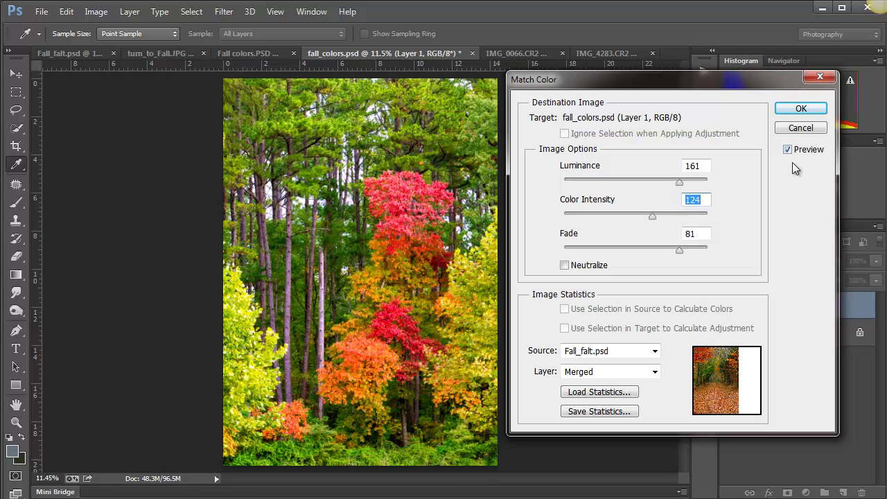
{"action": "left_click", "coordinate": [789, 150]}
{"action": "left_click", "coordinate": [790, 151]}
{"action": "left_click", "coordinate": [801, 109]}
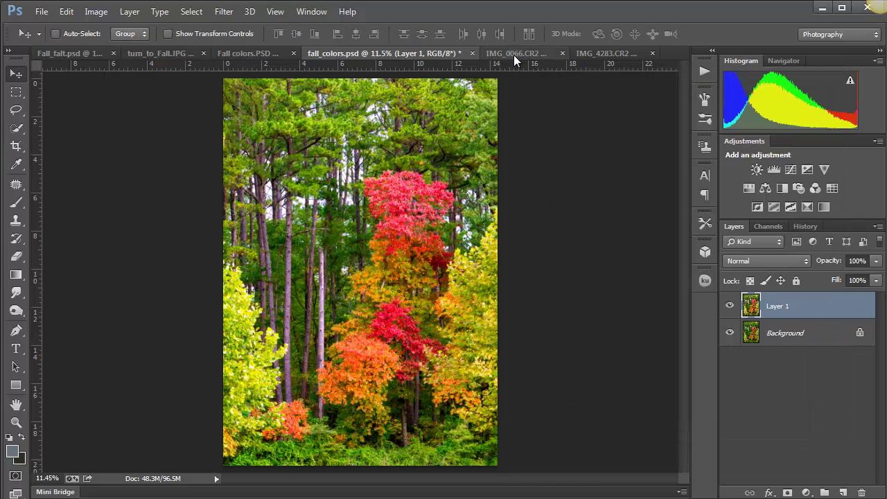
{"action": "left_click", "coordinate": [514, 53]}
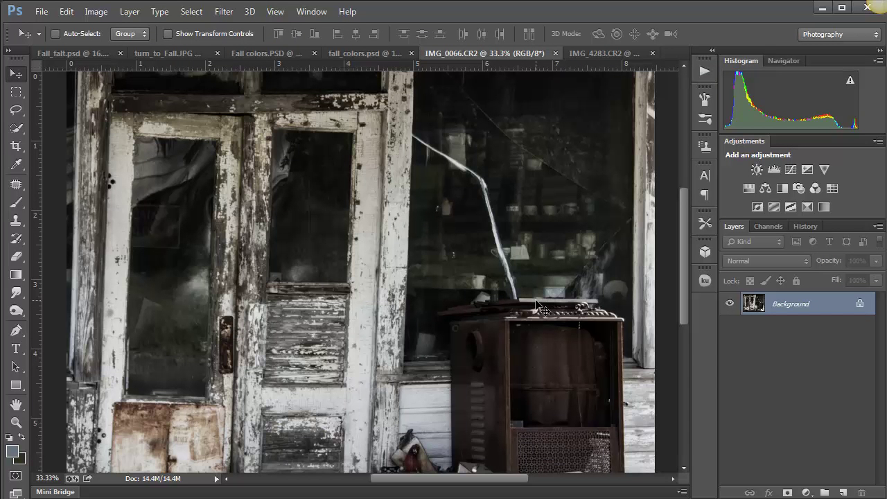
- Fit the whole IMG_0066.CR2 old store photo on screen at 28.2% zoom
{"action": "key", "text": "ctrl+0"}
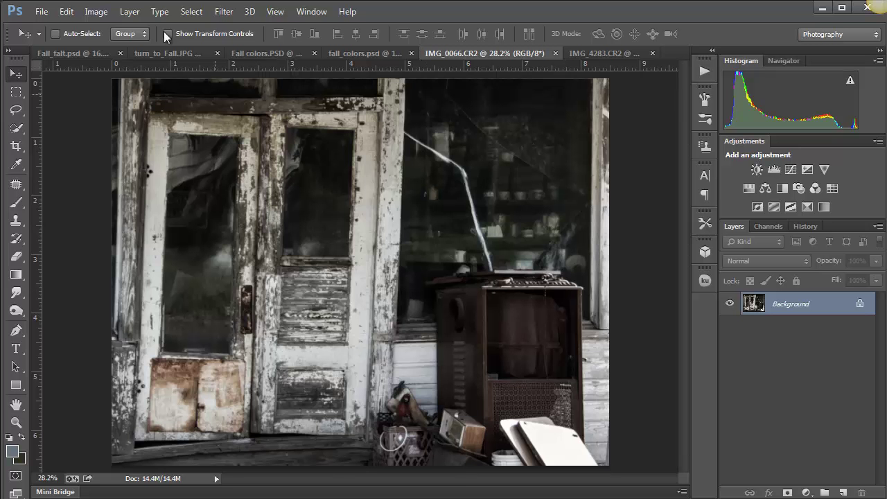
- Open Match Color on the store photo with Fall_falt.psd as source and Luminance 118
{"action": "left_click", "coordinate": [90, 12]}
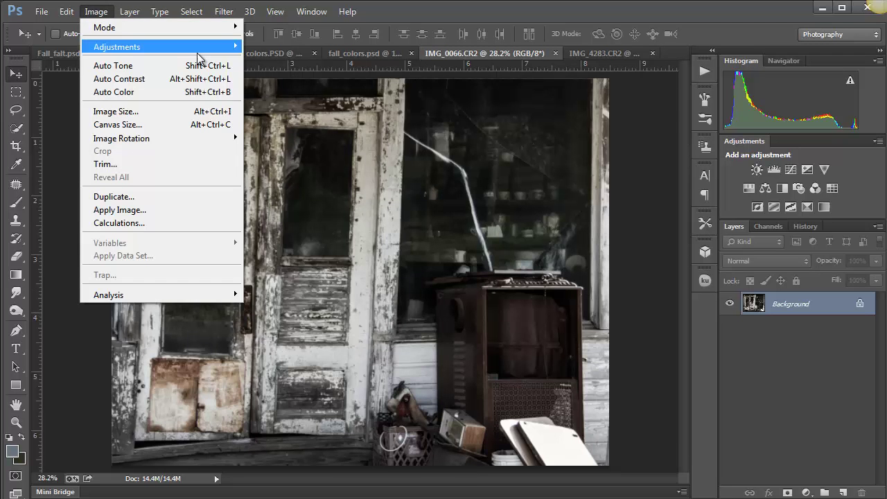
{"action": "mouse_move", "coordinate": [116, 46]}
{"action": "left_click", "coordinate": [313, 335]}
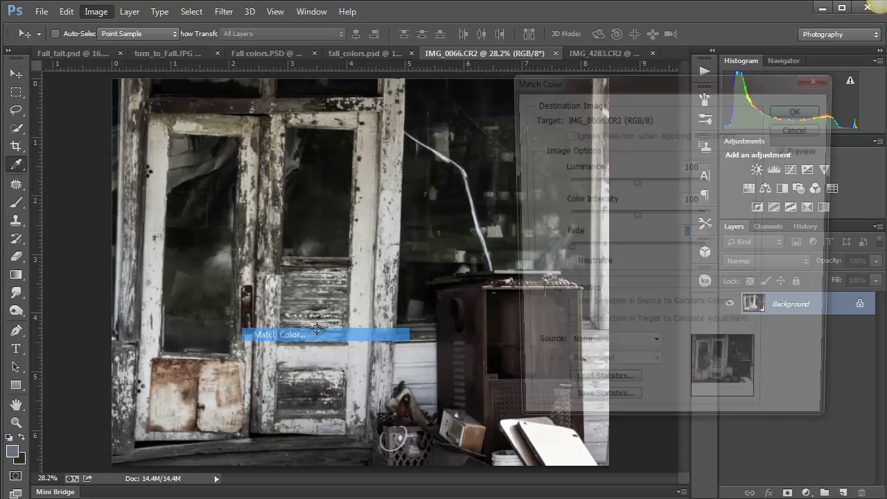
{"action": "left_click", "coordinate": [638, 349]}
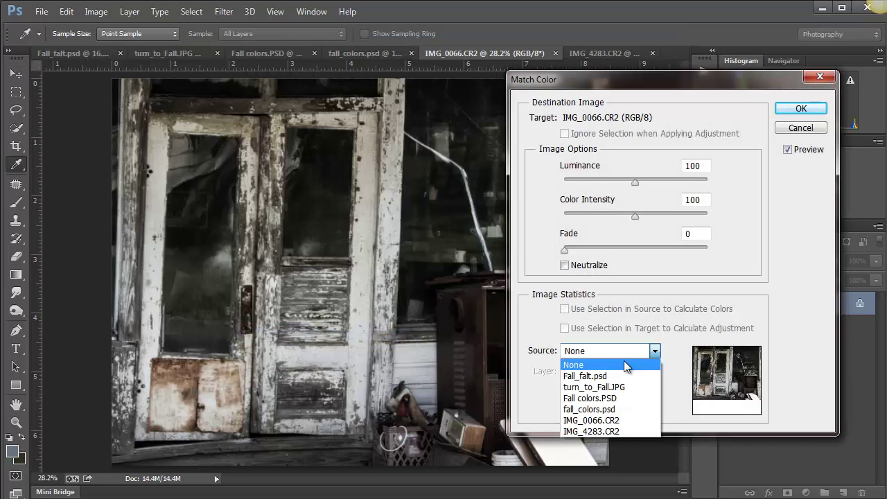
{"action": "left_click", "coordinate": [588, 376]}
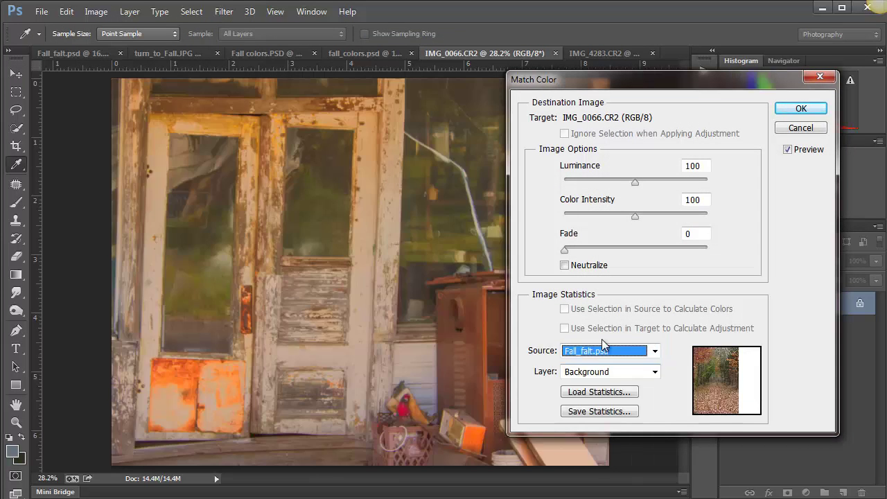
{"action": "left_click_drag", "start_coordinate": [635, 179], "coordinate": [648, 181]}
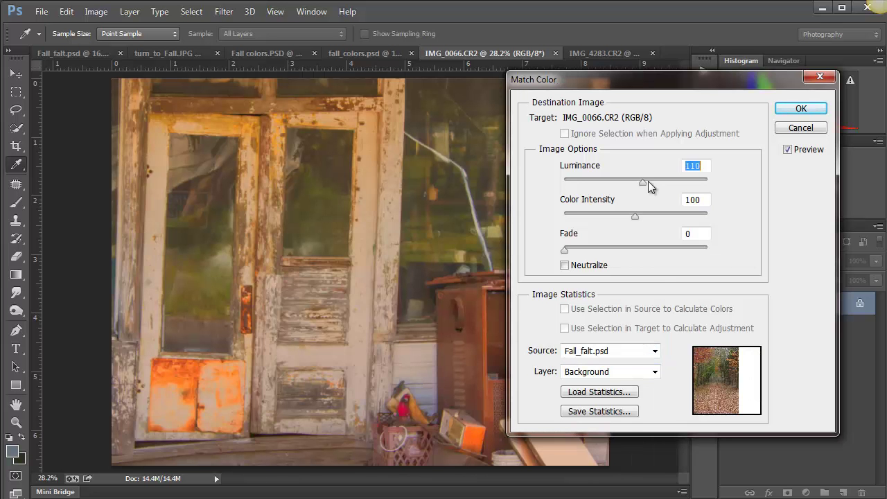
{"action": "left_click_drag", "start_coordinate": [652, 216], "coordinate": [672, 216]}
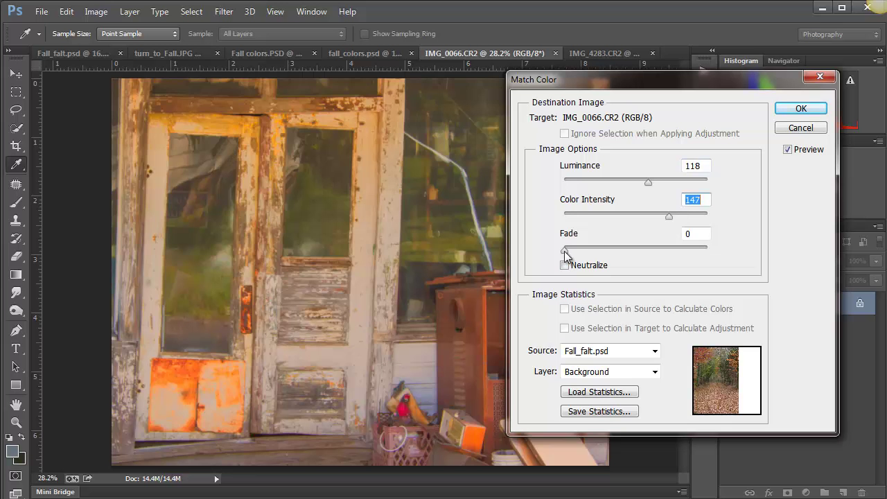
{"action": "left_click_drag", "start_coordinate": [594, 251], "coordinate": [623, 249]}
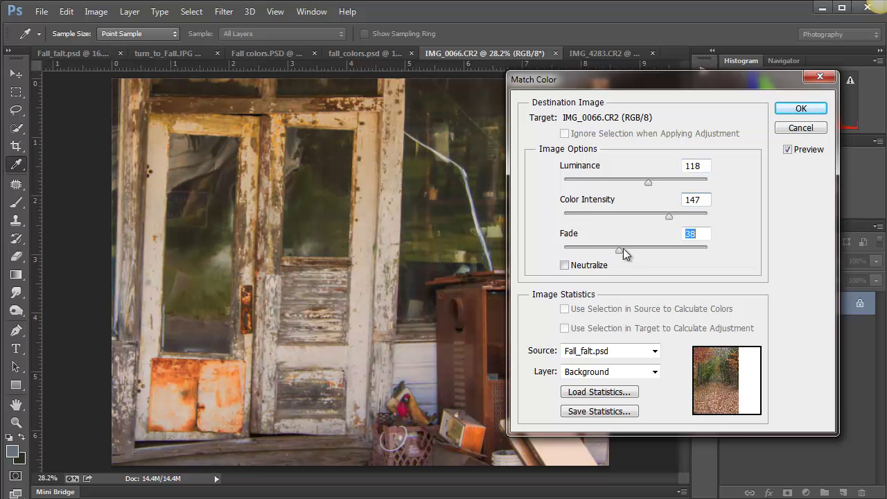
- Raise Fade to 55 and compare the store photo against the original
{"action": "left_click_drag", "start_coordinate": [644, 85], "coordinate": [767, 86]}
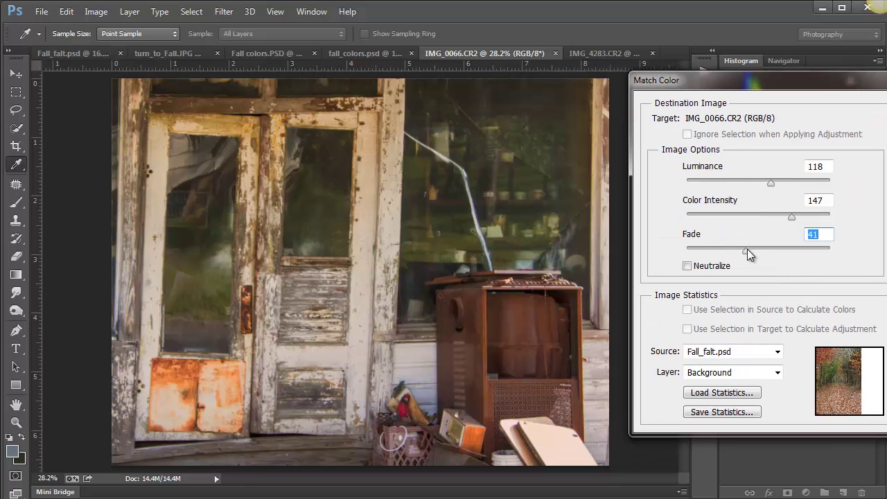
{"action": "left_click_drag", "start_coordinate": [746, 251], "coordinate": [766, 253]}
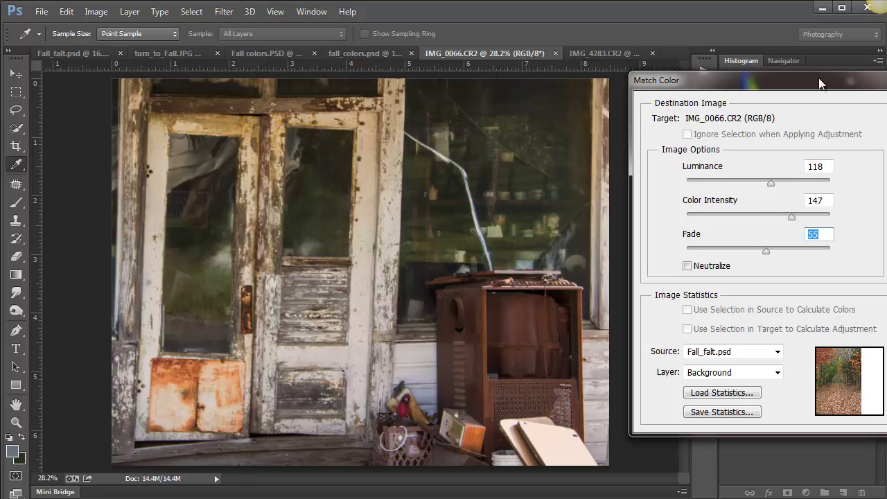
{"action": "left_click_drag", "start_coordinate": [782, 84], "coordinate": [693, 73]}
{"action": "left_click", "coordinate": [822, 140]}
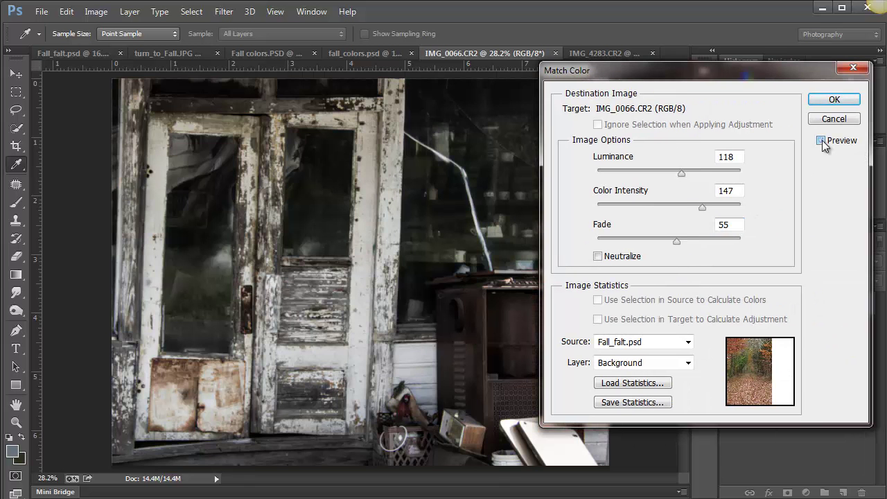
{"action": "left_click", "coordinate": [822, 140]}
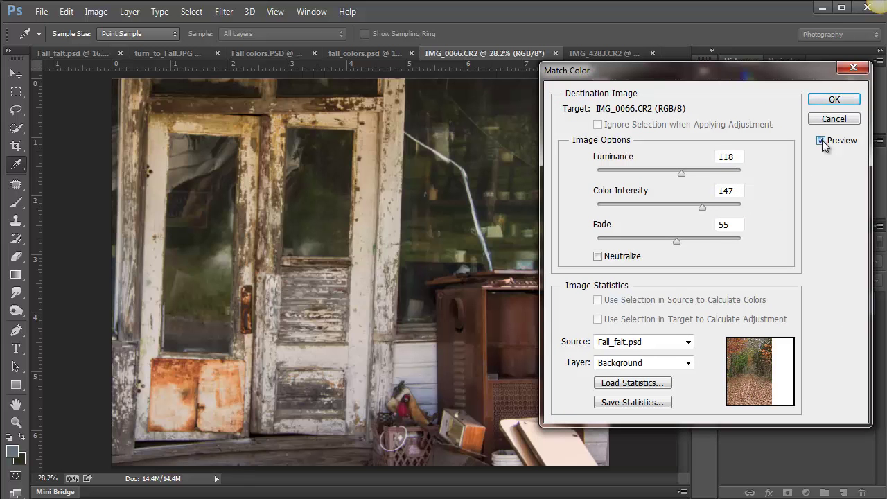
{"action": "left_click", "coordinate": [822, 140]}
{"action": "left_click", "coordinate": [822, 140]}
- Lower Color Intensity to 114, raise Fade to 65, and apply the match
{"action": "left_click_drag", "start_coordinate": [701, 208], "coordinate": [679, 209]}
{"action": "left_click_drag", "start_coordinate": [678, 242], "coordinate": [690, 242]}
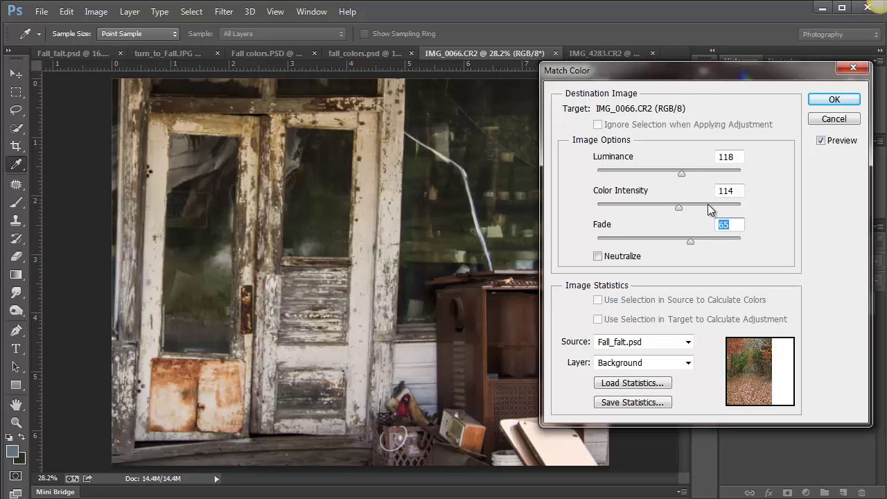
{"action": "left_click", "coordinate": [823, 140]}
{"action": "left_click", "coordinate": [823, 141]}
{"action": "left_click", "coordinate": [823, 141]}
{"action": "left_click", "coordinate": [824, 141]}
{"action": "left_click", "coordinate": [835, 99]}
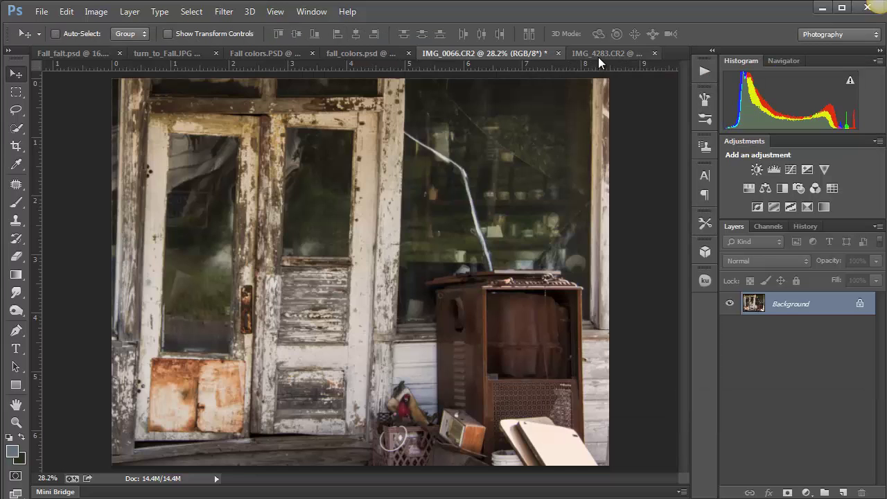
- Switch to the IMG_4283.CR2 brick house photo
{"action": "left_click", "coordinate": [599, 56]}
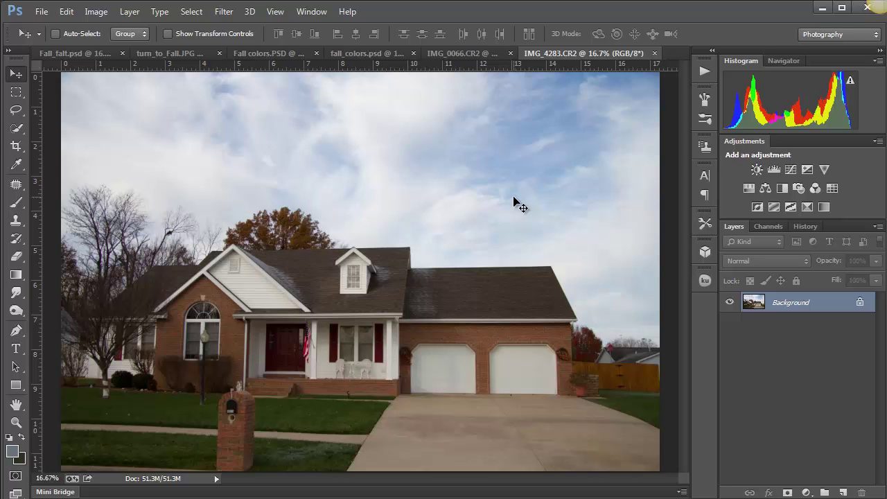
- Open Match Color on the house photo with Fall_falt.psd as source and Luminance 147
{"action": "left_click", "coordinate": [94, 13]}
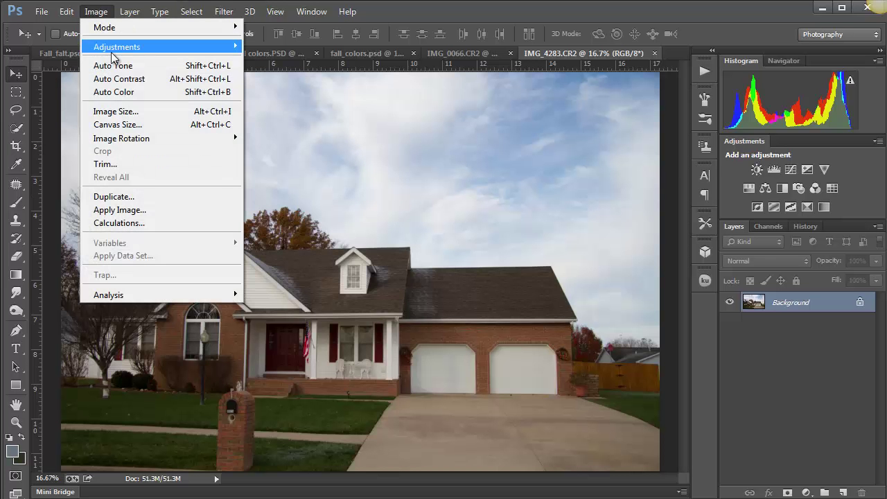
{"action": "mouse_move", "coordinate": [138, 47]}
{"action": "left_click", "coordinate": [315, 334]}
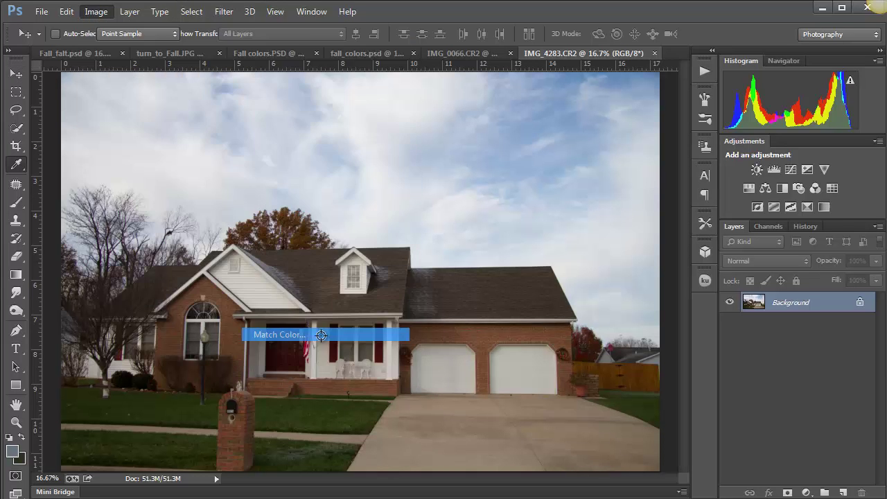
{"action": "left_click", "coordinate": [649, 342]}
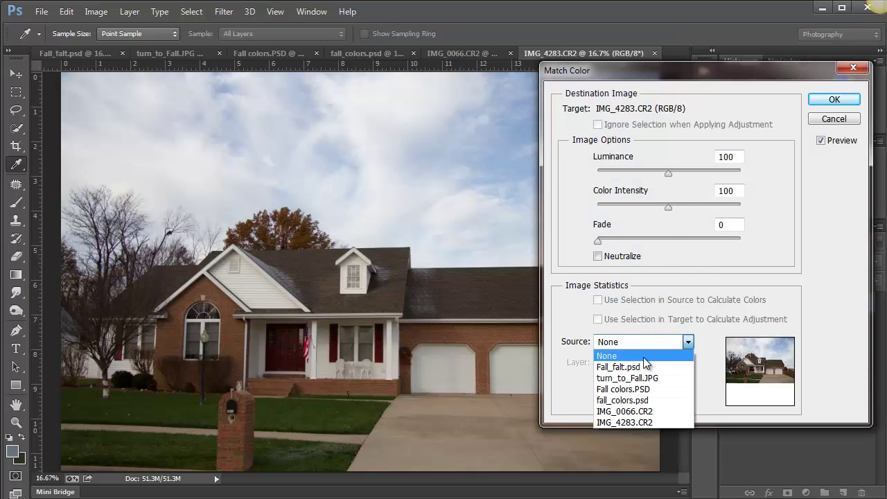
{"action": "left_click", "coordinate": [641, 366]}
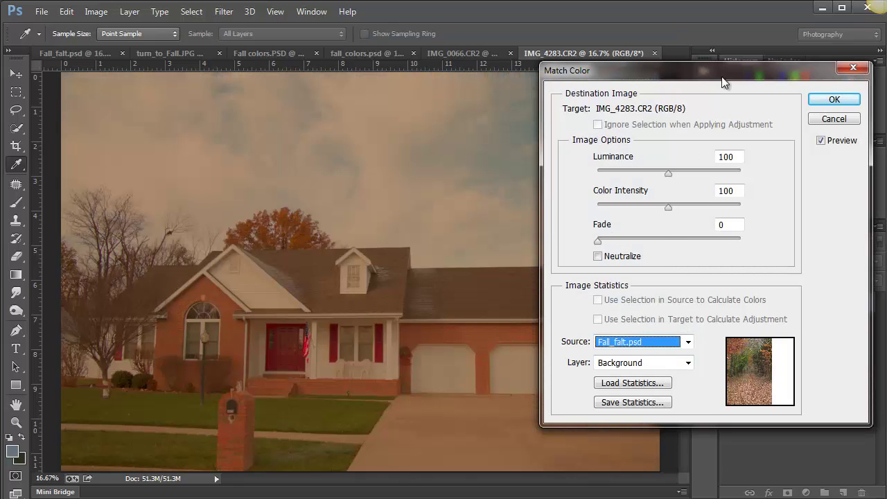
{"action": "left_click_drag", "start_coordinate": [669, 174], "coordinate": [687, 209]}
{"action": "left_click", "coordinate": [670, 207]}
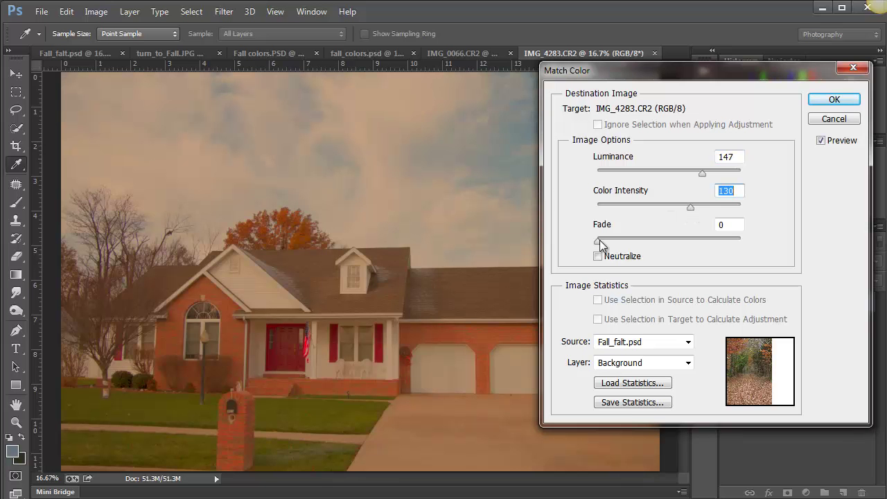
- Set Color Intensity to 156 and Fade to 77, comparing against the original colours
{"action": "left_click_drag", "start_coordinate": [599, 240], "coordinate": [698, 238]}
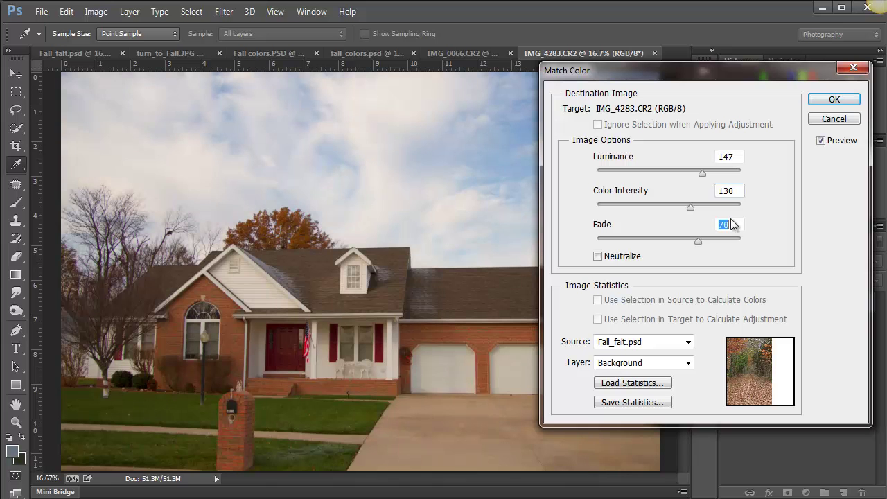
{"action": "left_click", "coordinate": [821, 141]}
{"action": "left_click", "coordinate": [822, 140]}
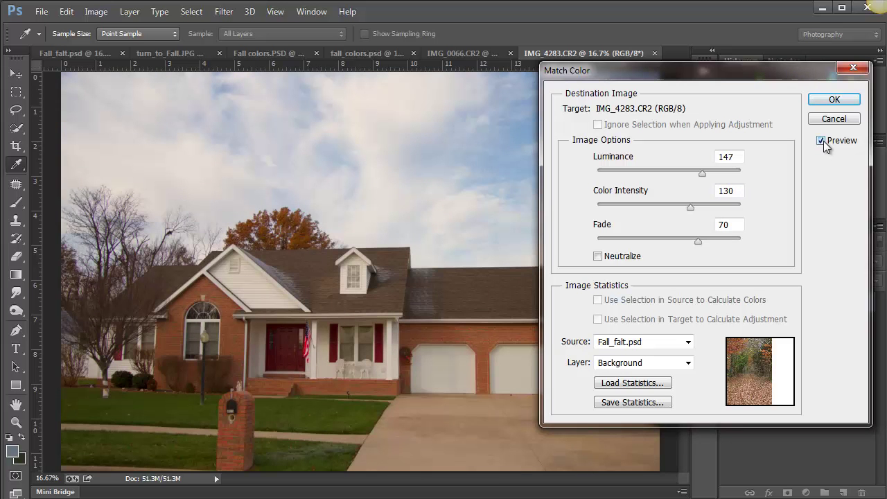
{"action": "left_click", "coordinate": [823, 141]}
{"action": "left_click", "coordinate": [823, 141]}
{"action": "left_click_drag", "start_coordinate": [691, 207], "coordinate": [709, 209]}
{"action": "left_click_drag", "start_coordinate": [700, 241], "coordinate": [707, 241]}
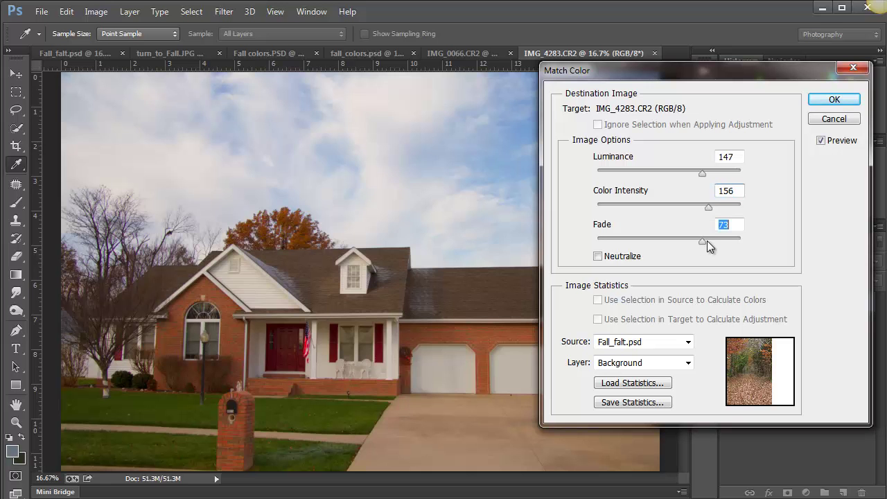
{"action": "left_click", "coordinate": [820, 141]}
{"action": "left_click", "coordinate": [821, 141]}
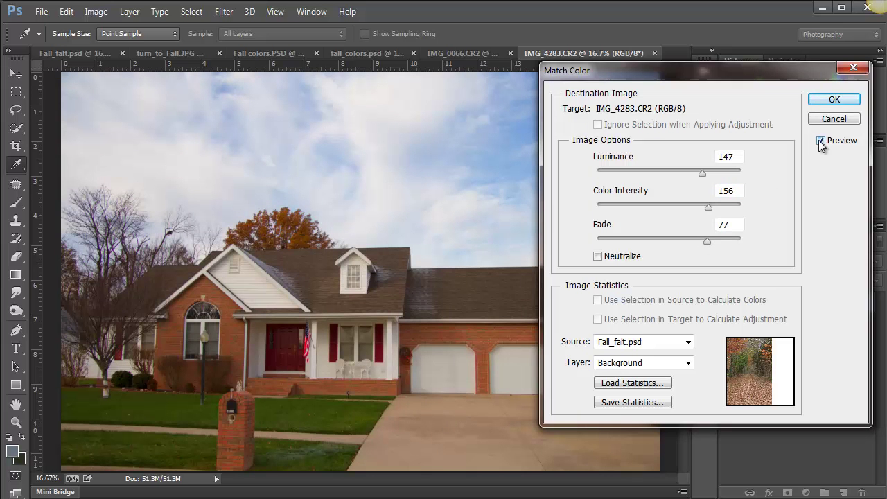
{"action": "left_click_drag", "start_coordinate": [711, 71], "coordinate": [852, 84]}
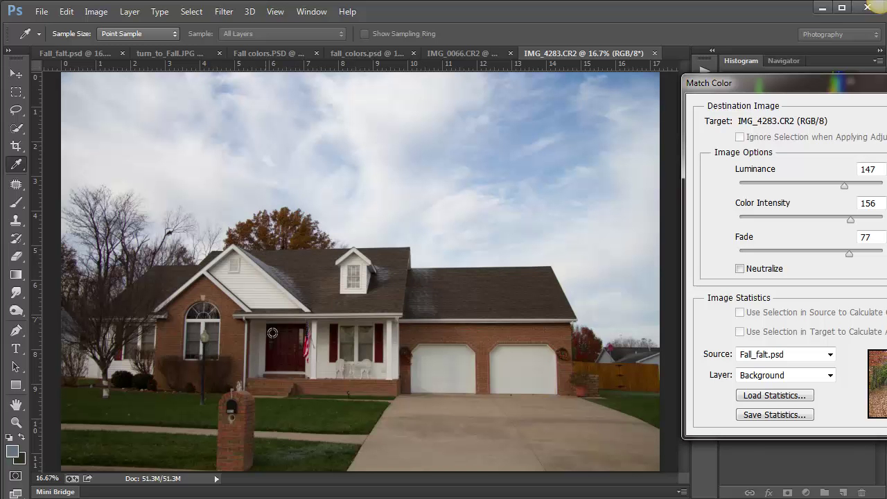
- Compare the house with its original colours and drop Color Intensity from 156 to 128
{"action": "left_click_drag", "start_coordinate": [772, 79], "coordinate": [644, 73]}
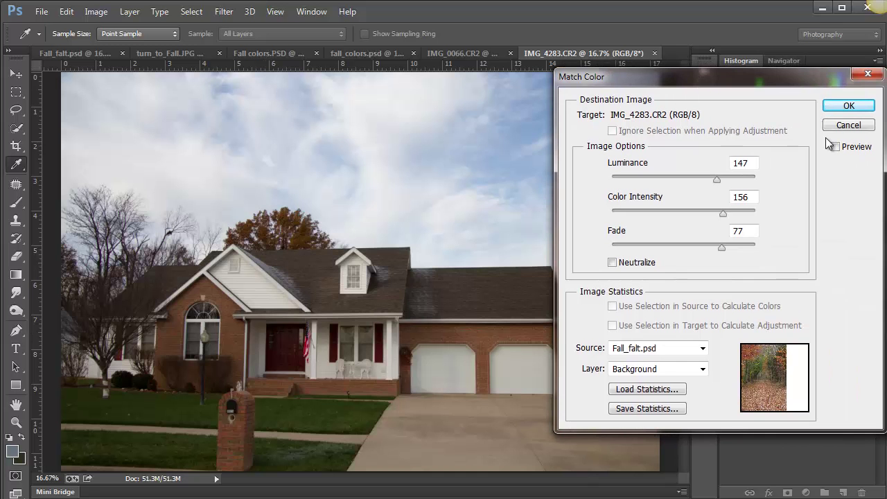
{"action": "left_click", "coordinate": [835, 146]}
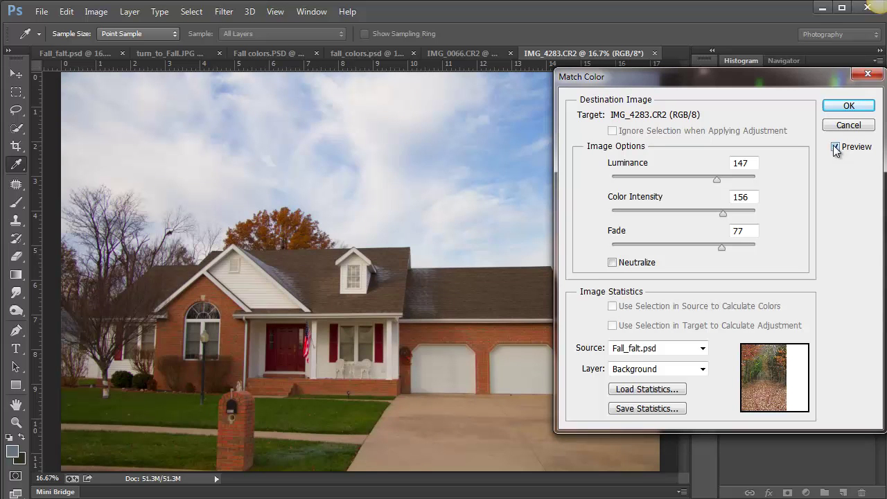
{"action": "left_click", "coordinate": [836, 146]}
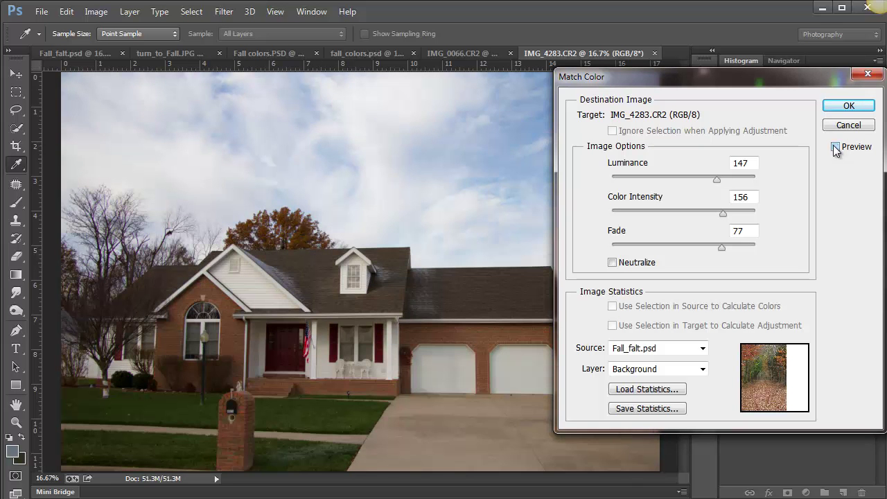
{"action": "left_click", "coordinate": [836, 147]}
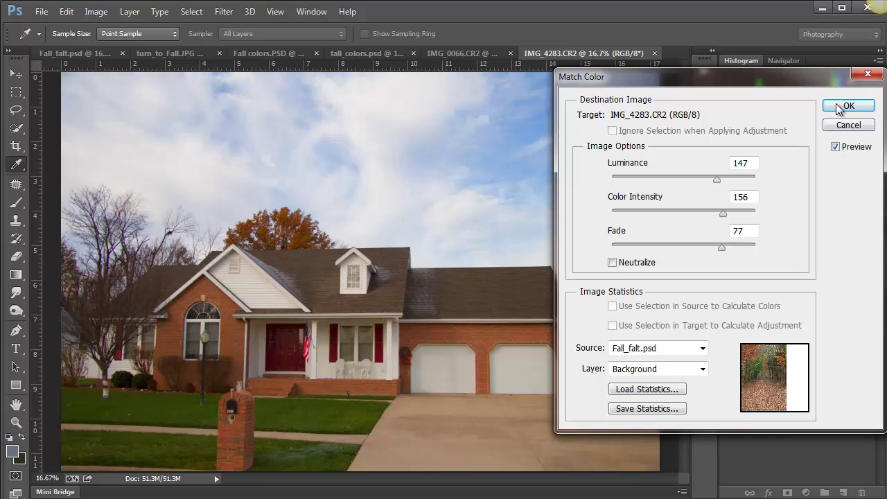
{"action": "left_click_drag", "start_coordinate": [721, 214], "coordinate": [687, 222]}
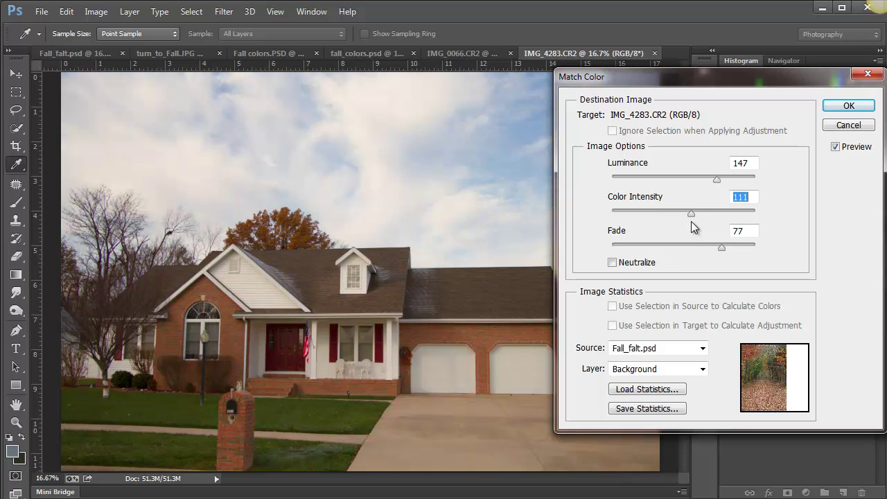
{"action": "left_click_drag", "start_coordinate": [693, 221], "coordinate": [703, 221]}
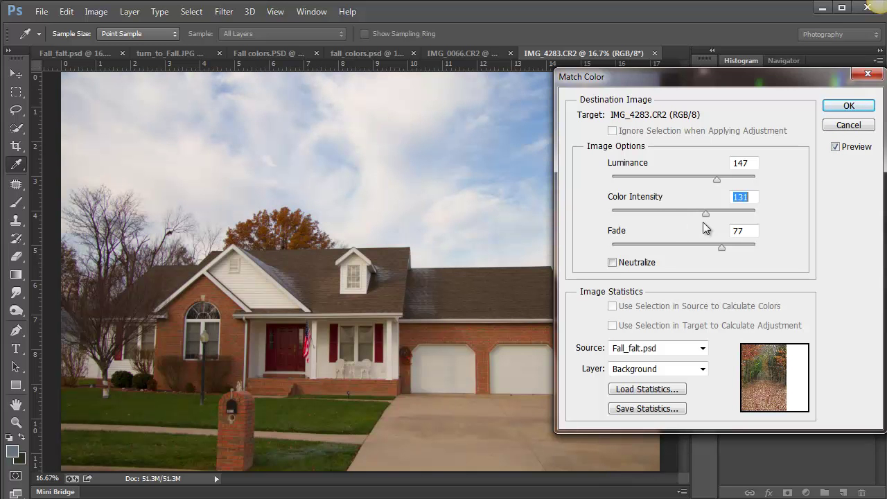
{"action": "left_click", "coordinate": [835, 147]}
{"action": "left_click", "coordinate": [836, 149]}
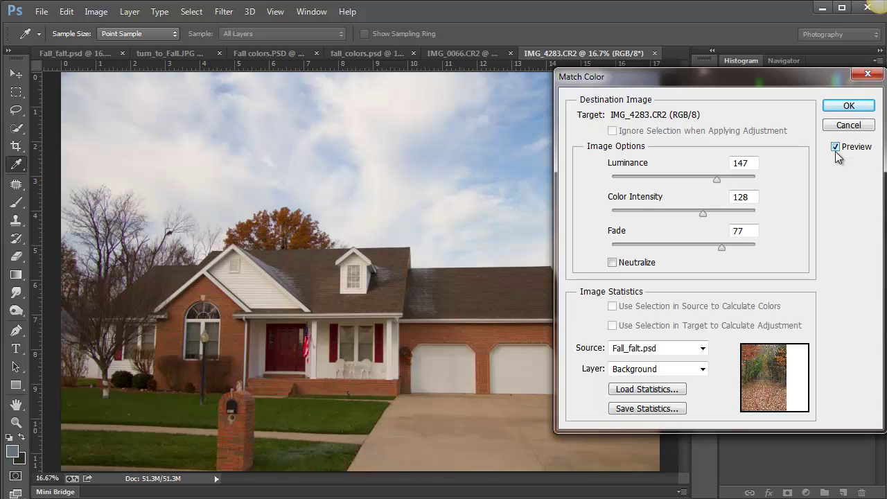
{"action": "left_click", "coordinate": [836, 148]}
{"action": "left_click", "coordinate": [835, 148]}
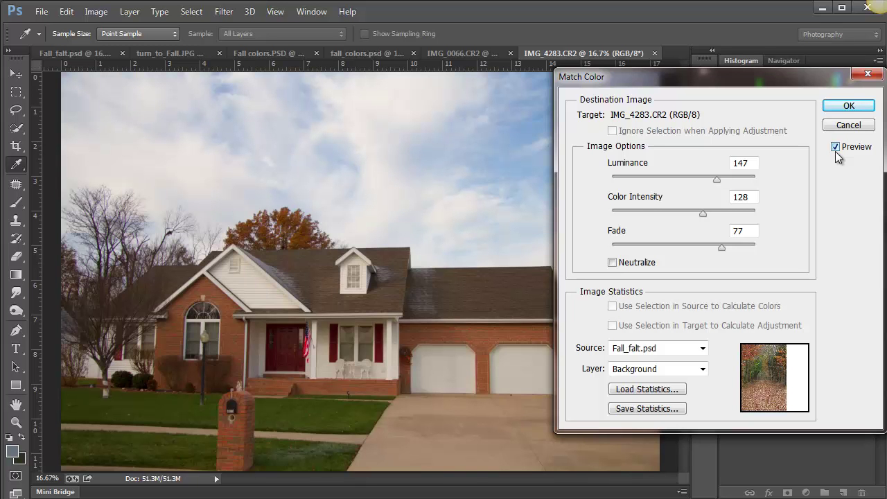